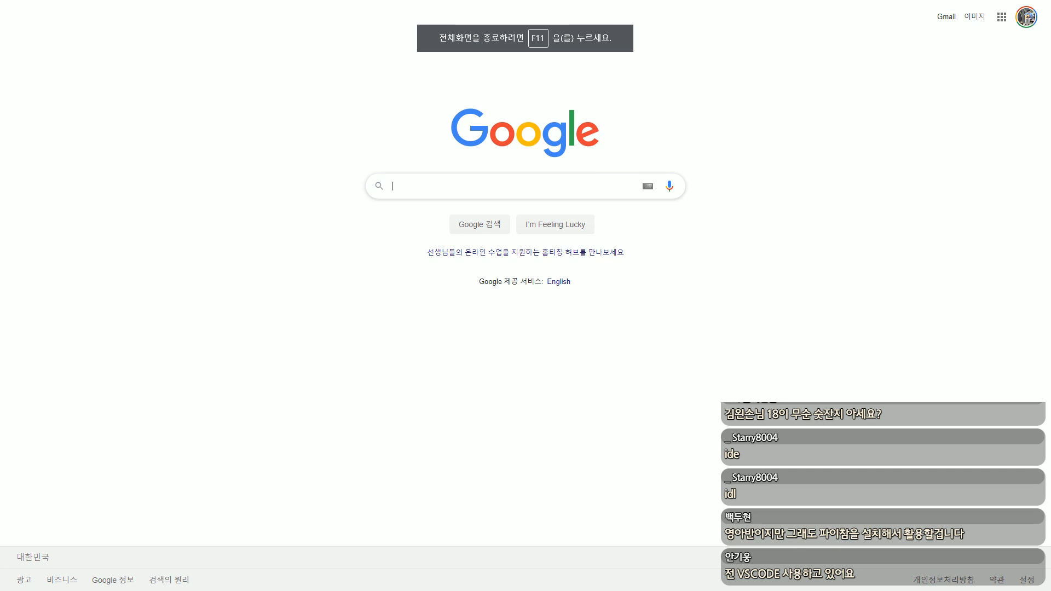
- Search Google for "pycharm" and download the free PyCharm Community edition for Windows from the JetBrains site
{"action": "left_click", "coordinate": [586, 179]}
{"action": "type", "text": "p"}
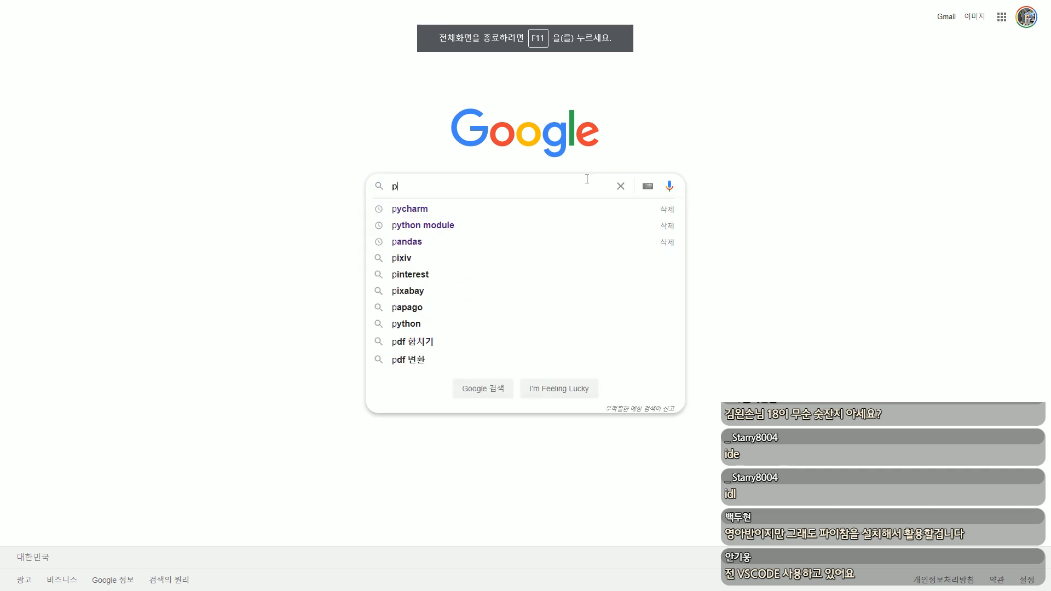
{"action": "type", "text": "ycharm"}
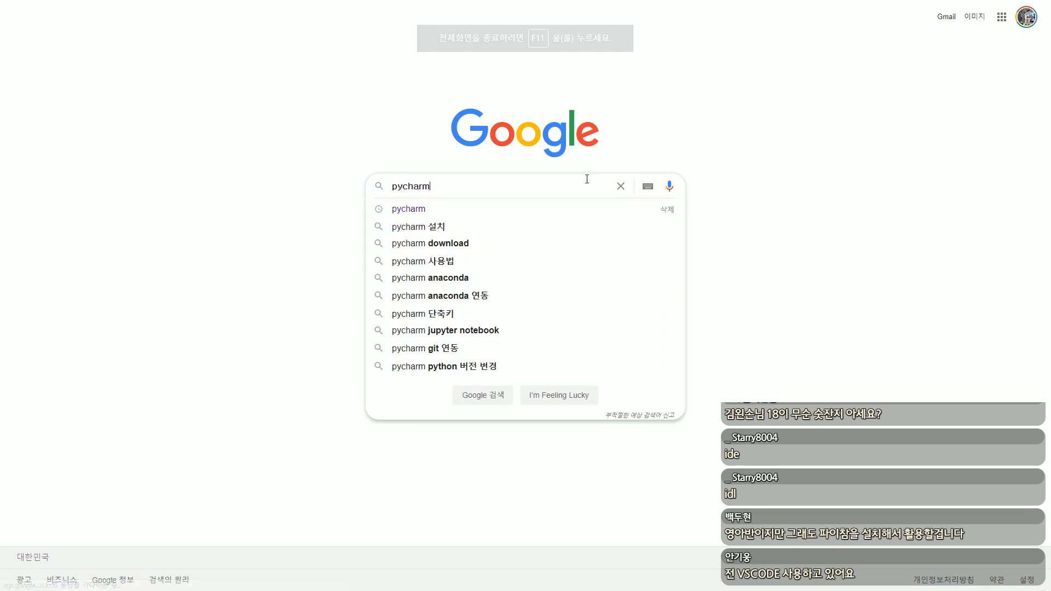
{"action": "key", "text": "Return"}
{"action": "left_click", "coordinate": [164, 115]}
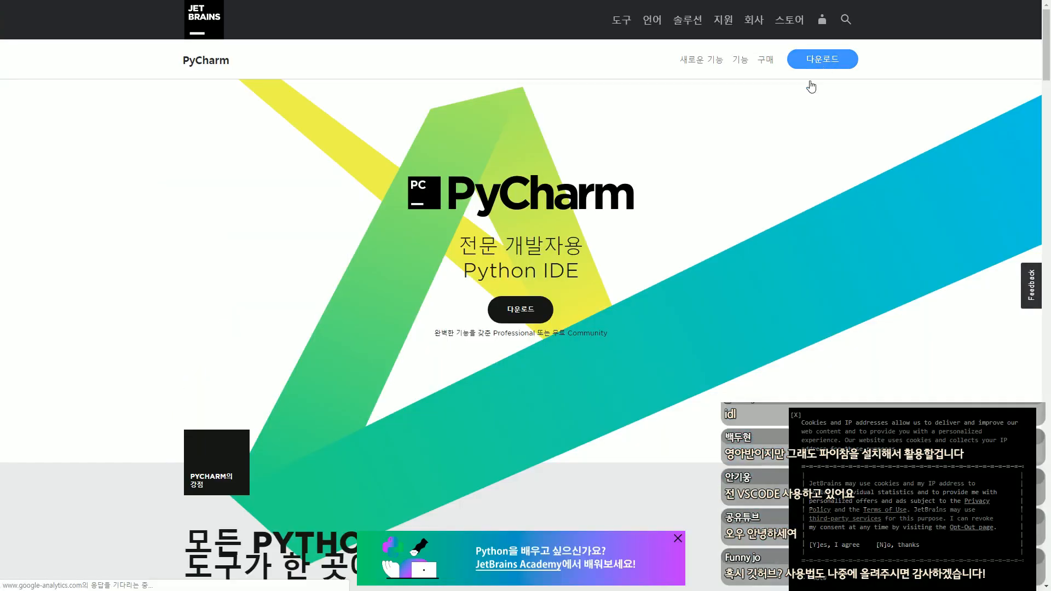
{"action": "left_click", "coordinate": [811, 61]}
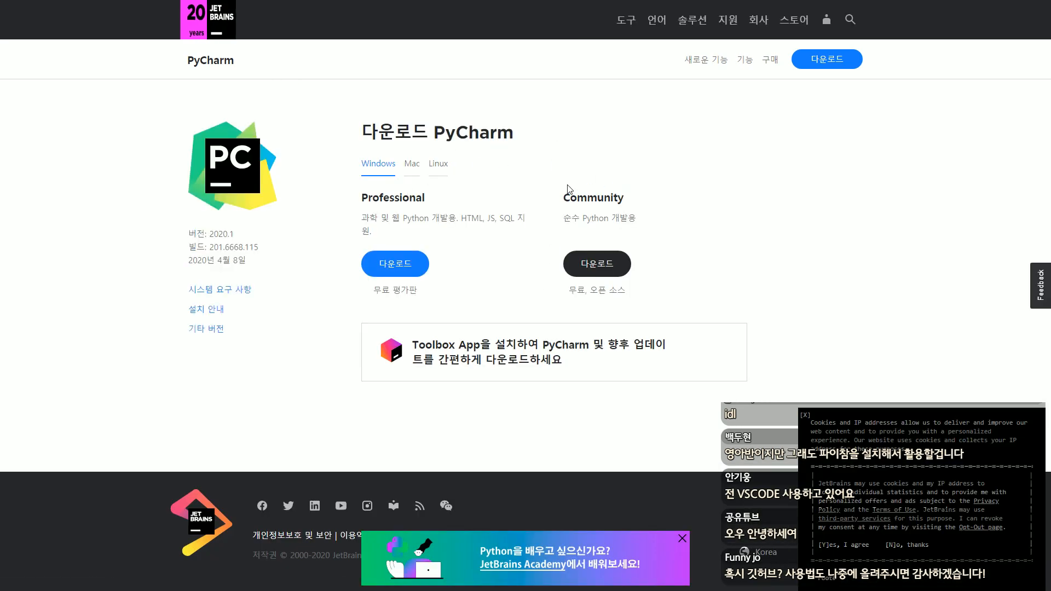
{"action": "left_click", "coordinate": [606, 269]}
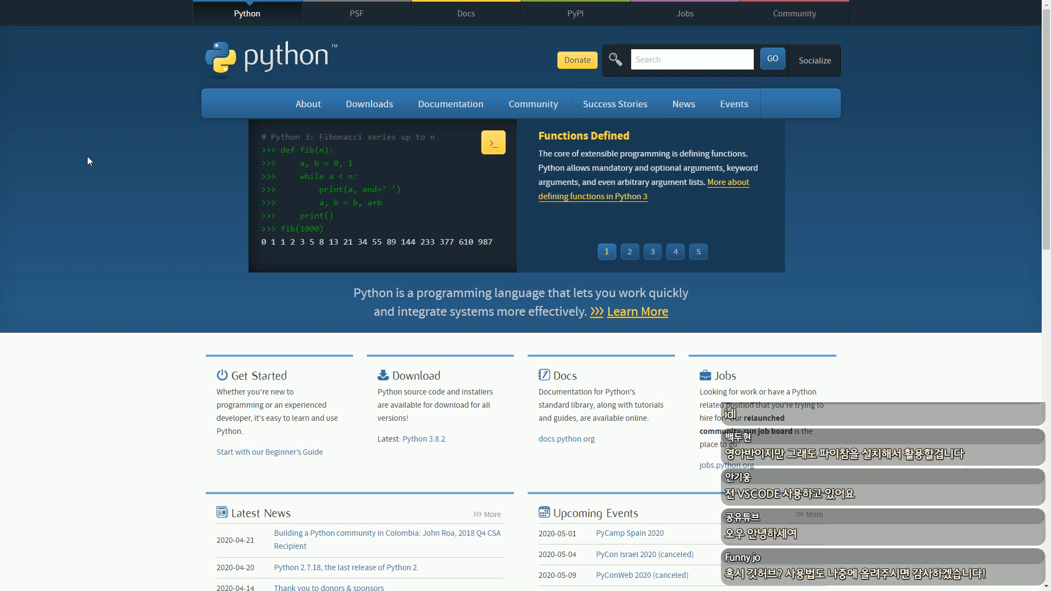
- Download the Python 3.8.2 installer for Windows from the Python site
{"action": "mouse_move", "coordinate": [369, 104]}
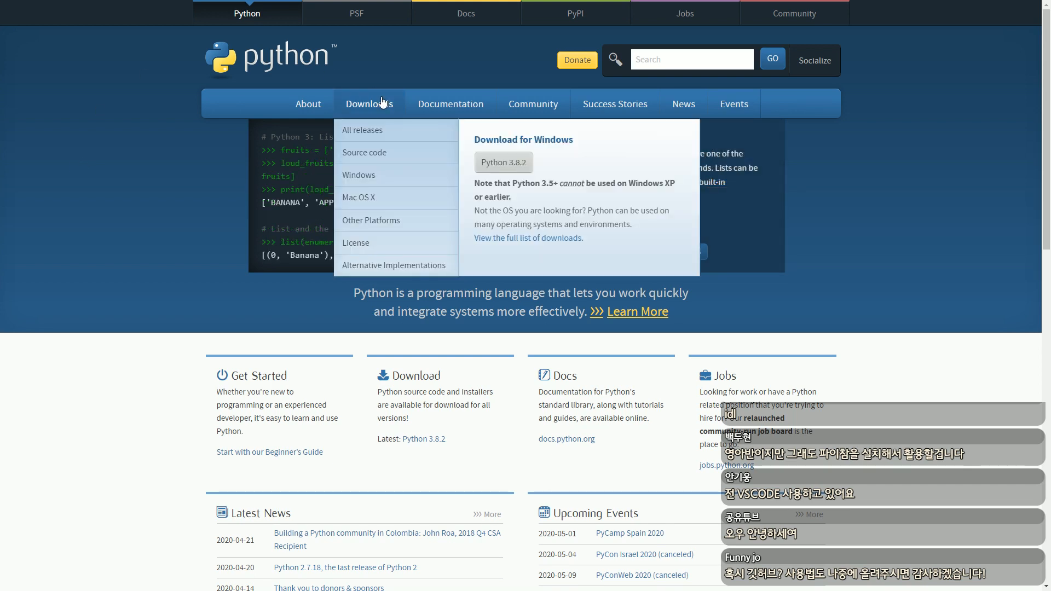
{"action": "left_click", "coordinate": [506, 162]}
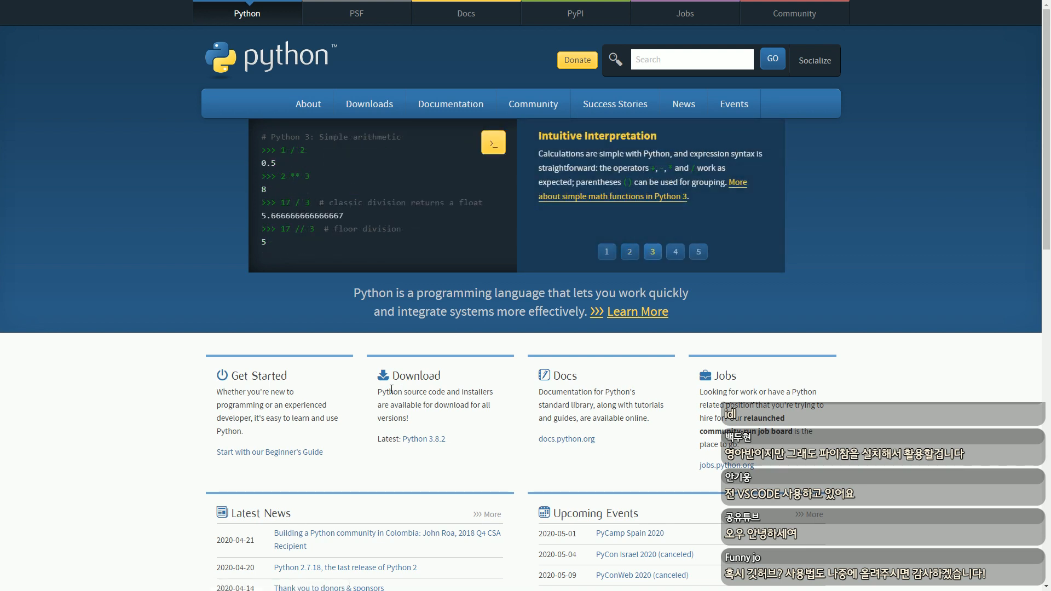
- Switch to File Explorer and run python-3.8.2.exe from the Downloads folder, installing Python with the default settings
{"action": "key", "text": "alt+Tab"}
{"action": "double_click", "coordinate": [491, 249]}
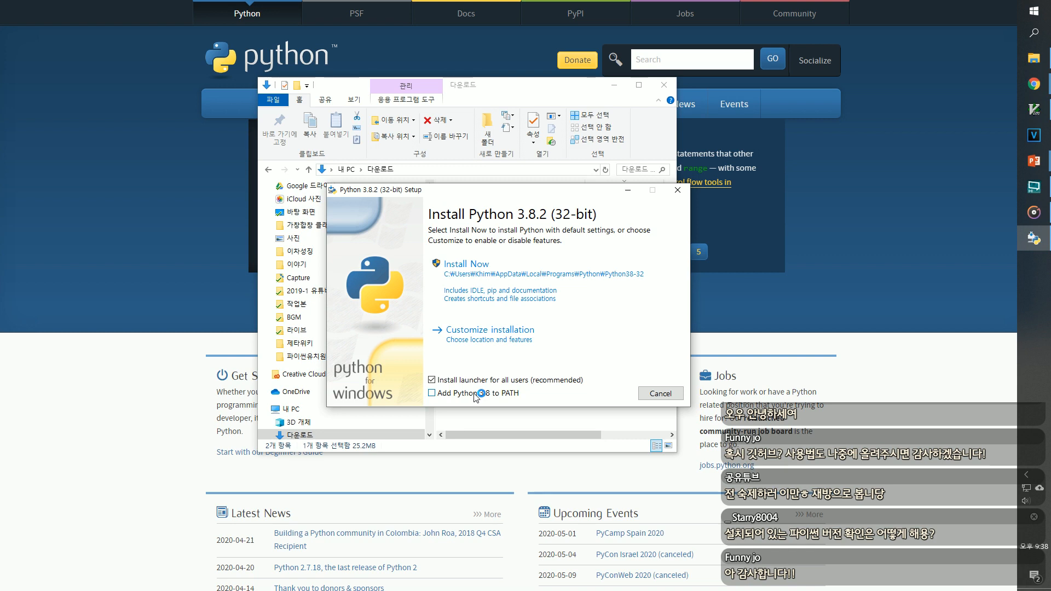
{"action": "left_click", "coordinate": [529, 287]}
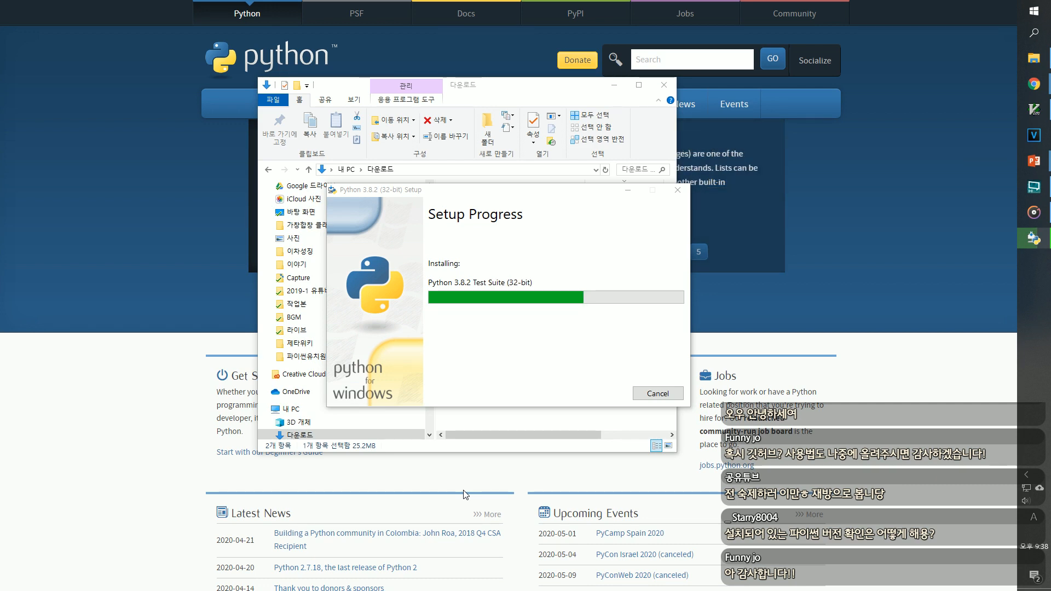
{"action": "left_click", "coordinate": [643, 393]}
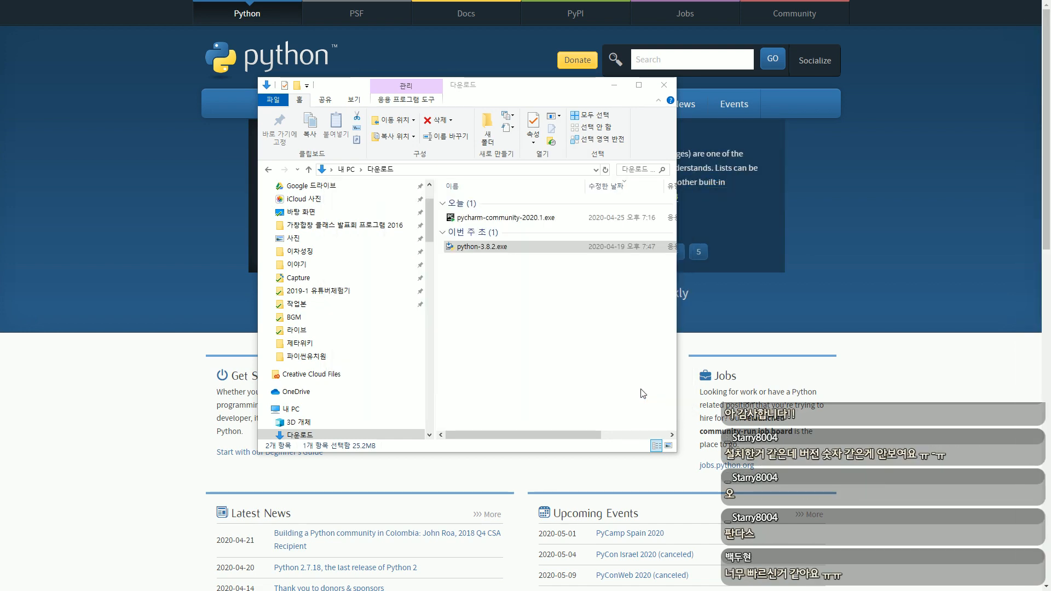
- Install PyCharm Community Edition from pycharm-community-2020.1.exe with the default options, finish the setup and close the Downloads folder
{"action": "double_click", "coordinate": [501, 219]}
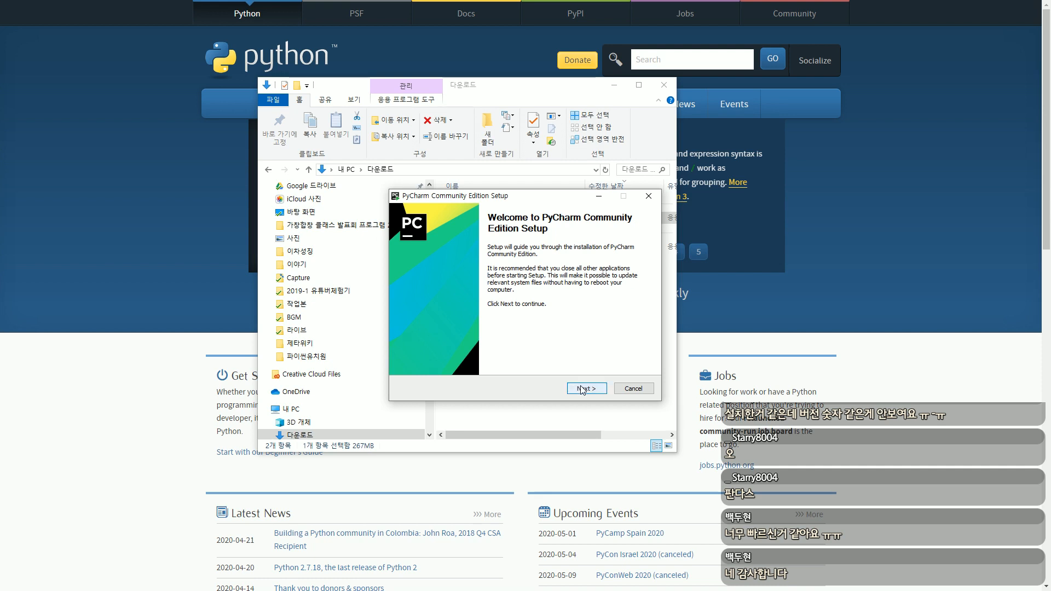
{"action": "left_click", "coordinate": [583, 388]}
{"action": "left_click", "coordinate": [583, 389]}
{"action": "left_click", "coordinate": [584, 389]}
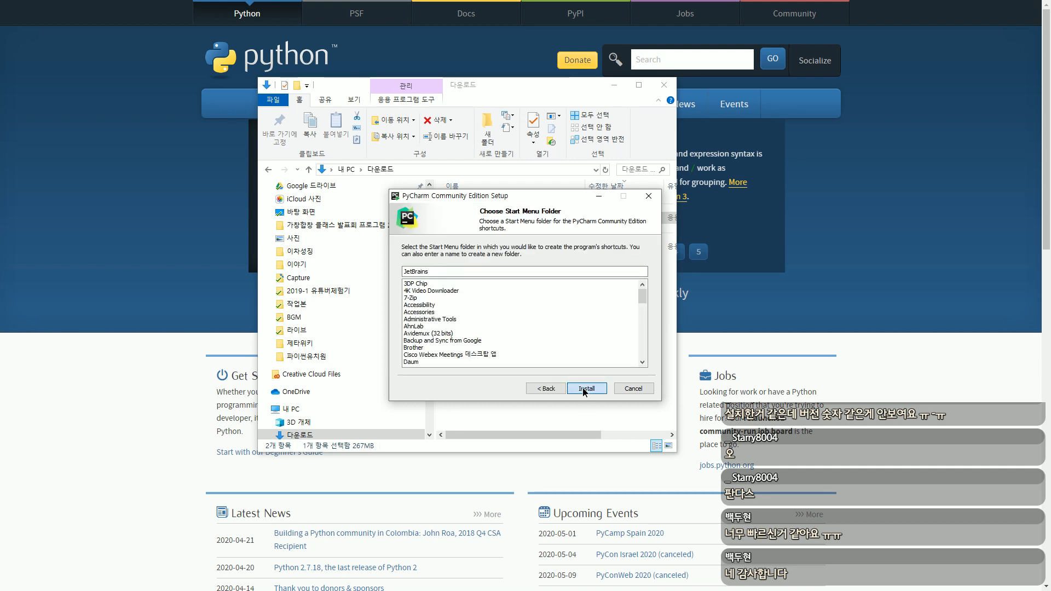
{"action": "left_click", "coordinate": [584, 389]}
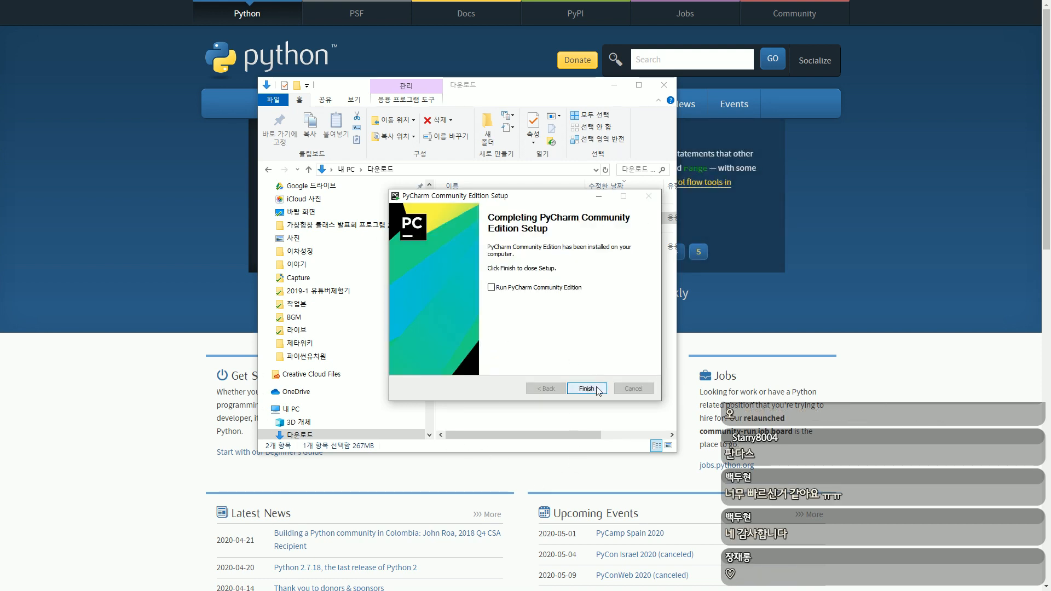
{"action": "left_click", "coordinate": [586, 389]}
{"action": "left_click", "coordinate": [664, 85]}
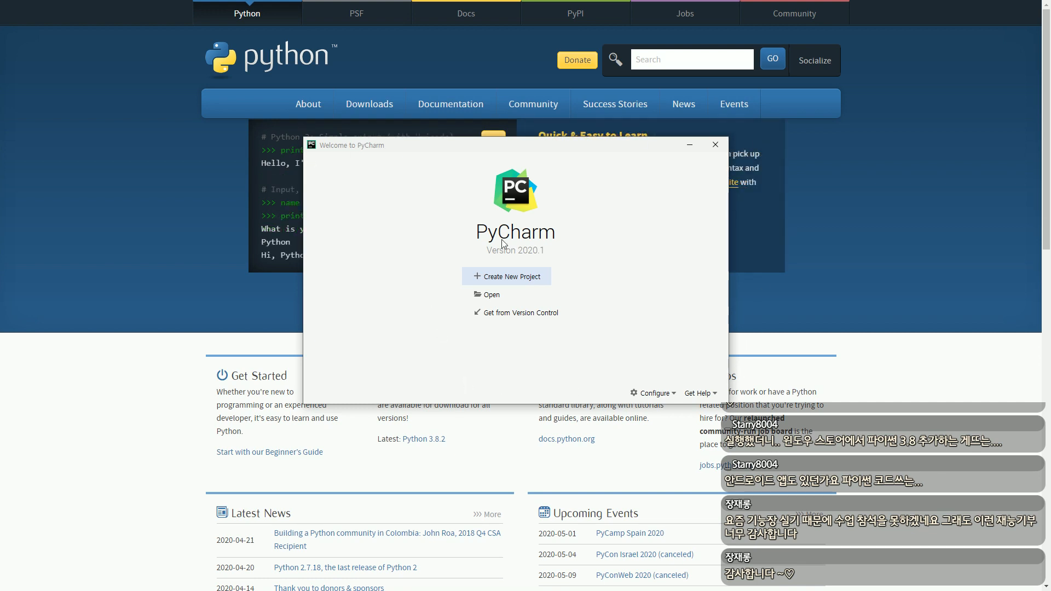
- Create a new PyCharm project named project_test with a new Virtualenv environment based on the installed Python 3.8 interpreter
{"action": "left_click", "coordinate": [514, 283]}
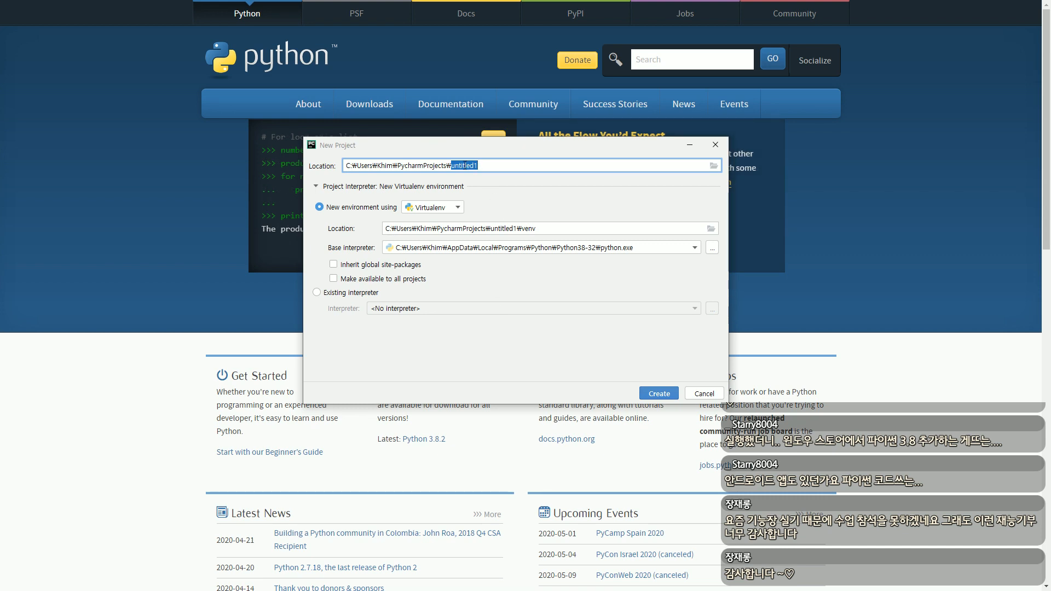
{"action": "type", "text": "project_test"}
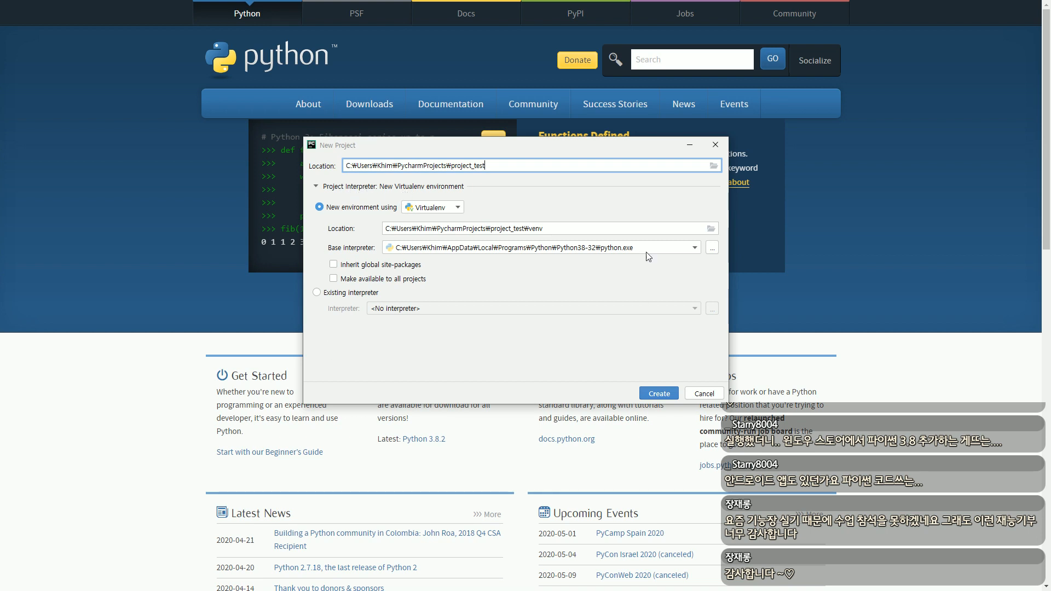
{"action": "left_click", "coordinate": [315, 188]}
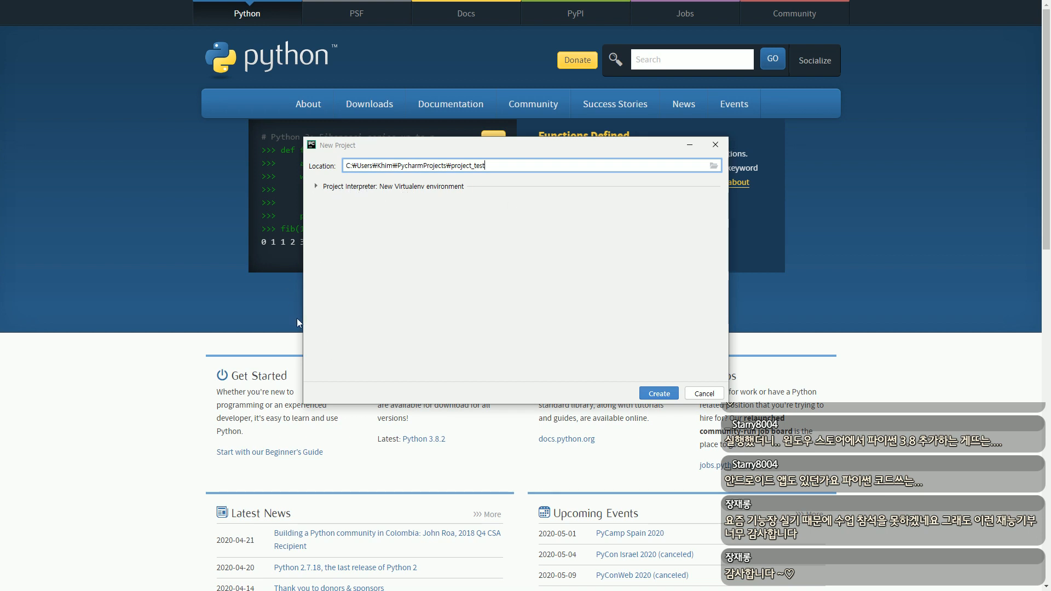
{"action": "left_click", "coordinate": [316, 188]}
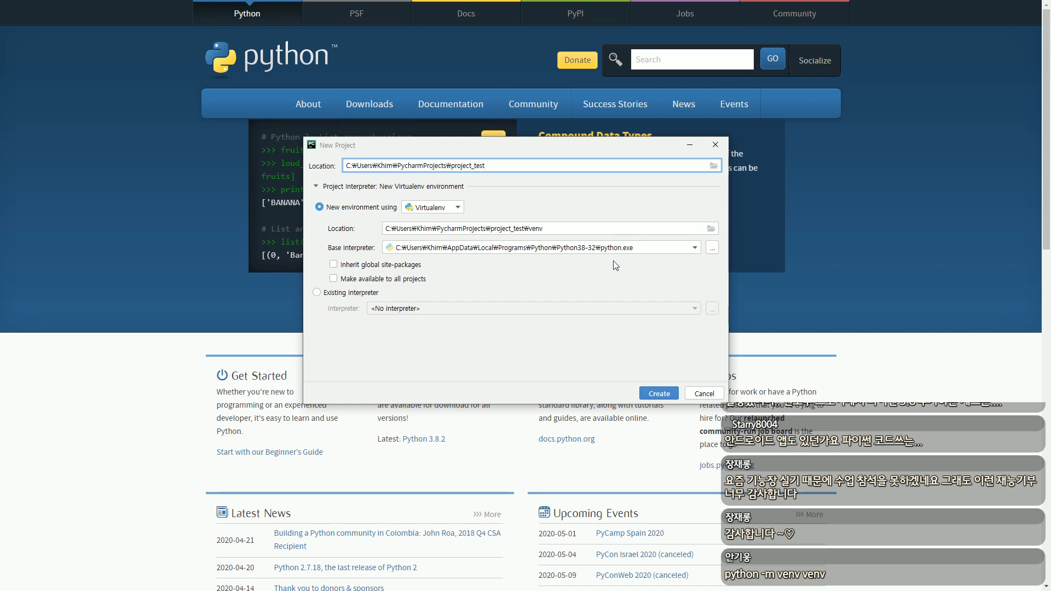
{"action": "left_click", "coordinate": [670, 392]}
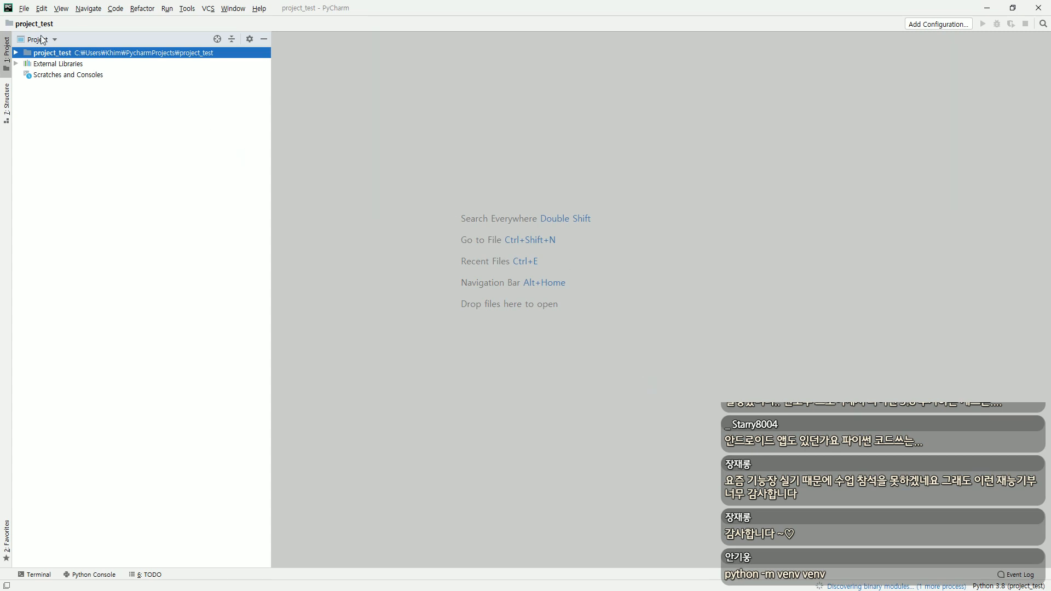
- Add a new Python file named hello to the project_test folder
{"action": "right_click", "coordinate": [79, 53]}
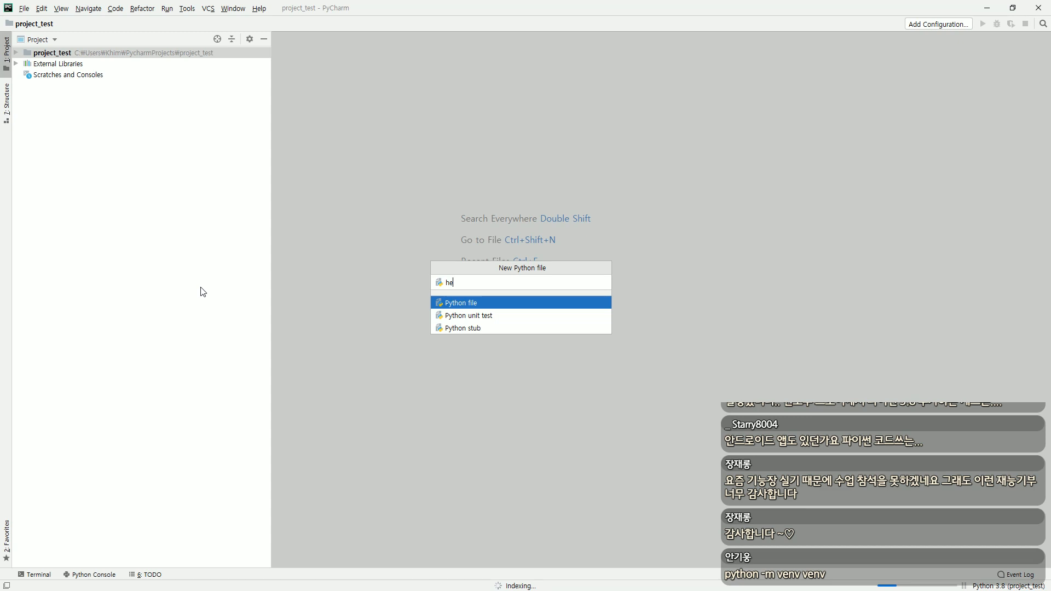
{"action": "type", "text": "llo"}
{"action": "key", "text": "Return"}
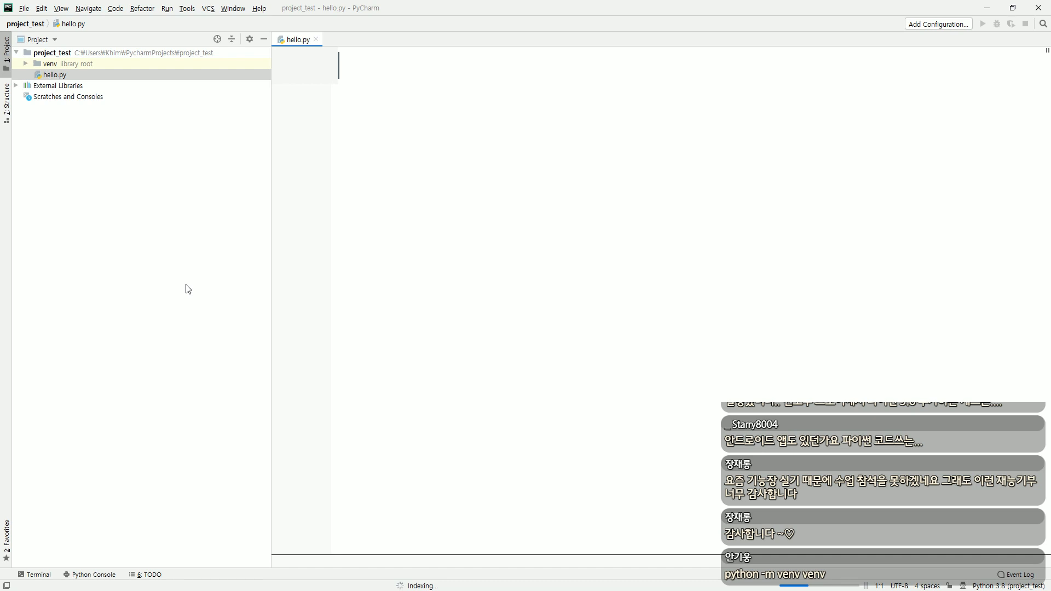
- Write print('hello world!') as the first line of hello.py and add an empty line below it
{"action": "type", "text": "print('hello world!"}
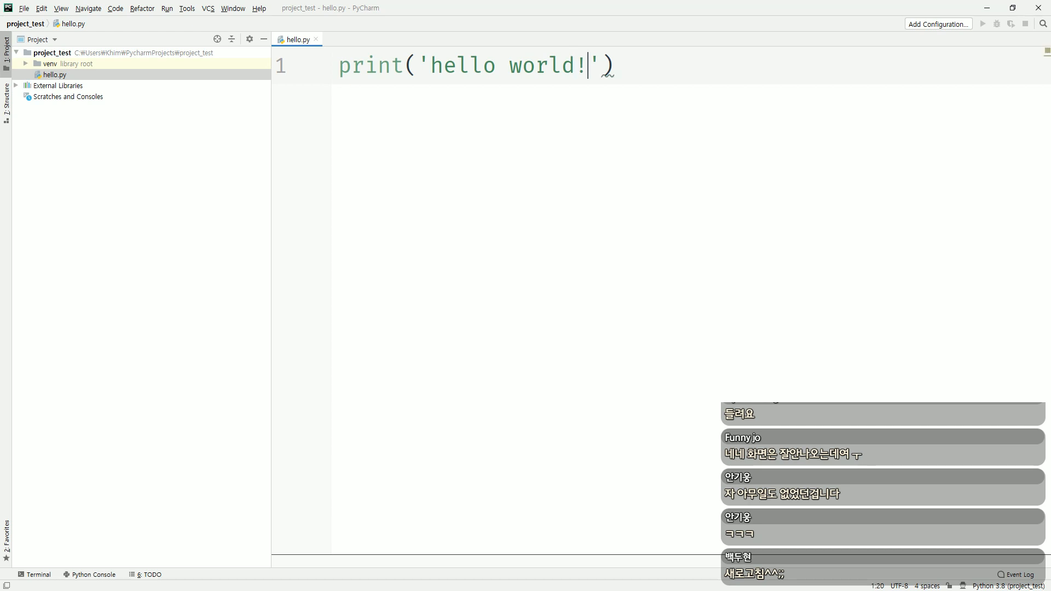
{"action": "left_click", "coordinate": [643, 89]}
{"action": "key", "text": "Return"}
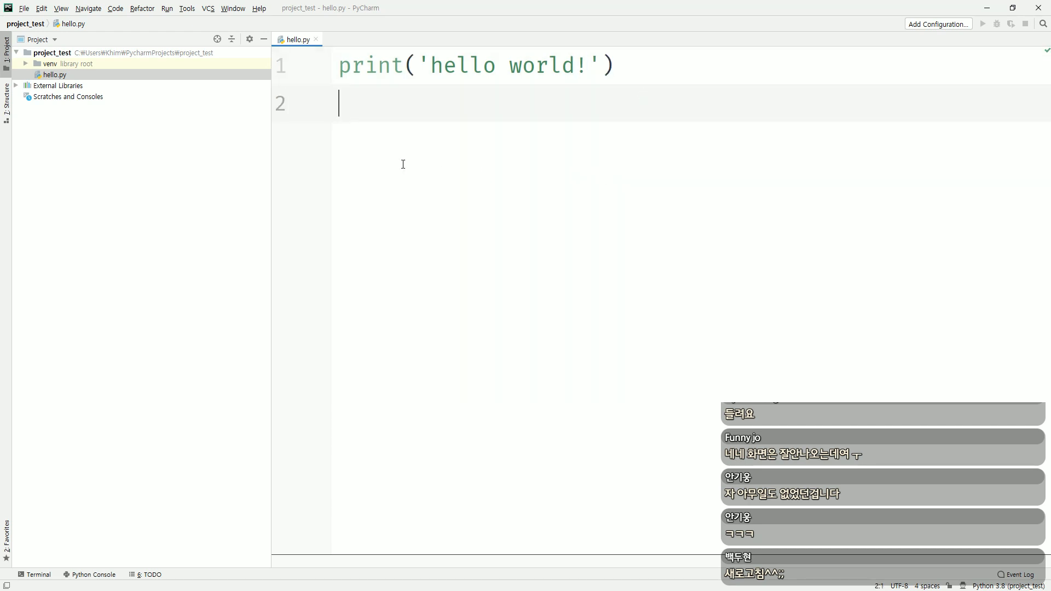
- Run hello.py, enlarge the output area to read the result, and run the script again
{"action": "right_click", "coordinate": [60, 79]}
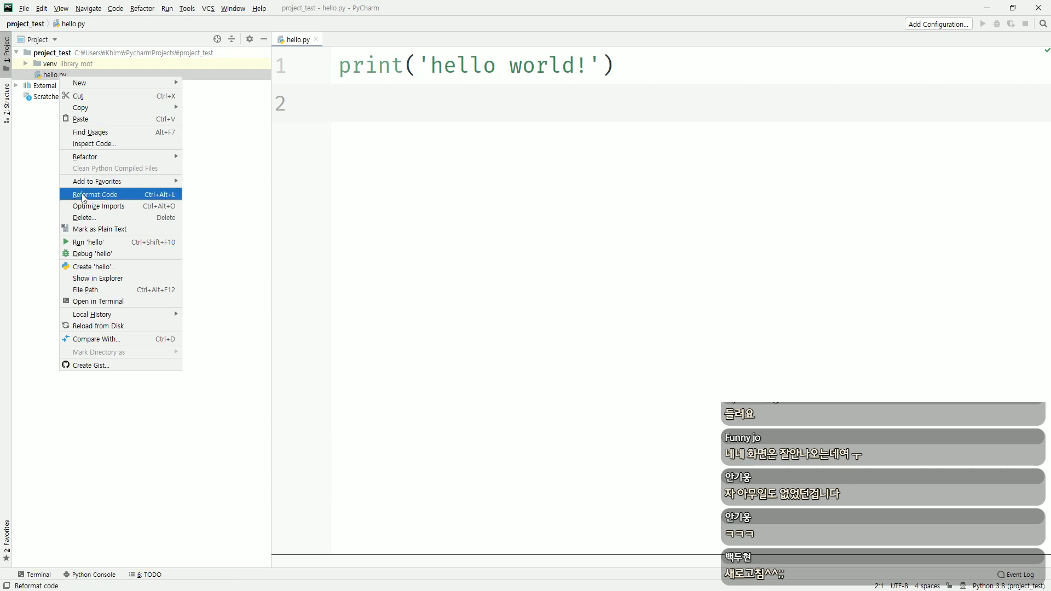
{"action": "left_click", "coordinate": [83, 244]}
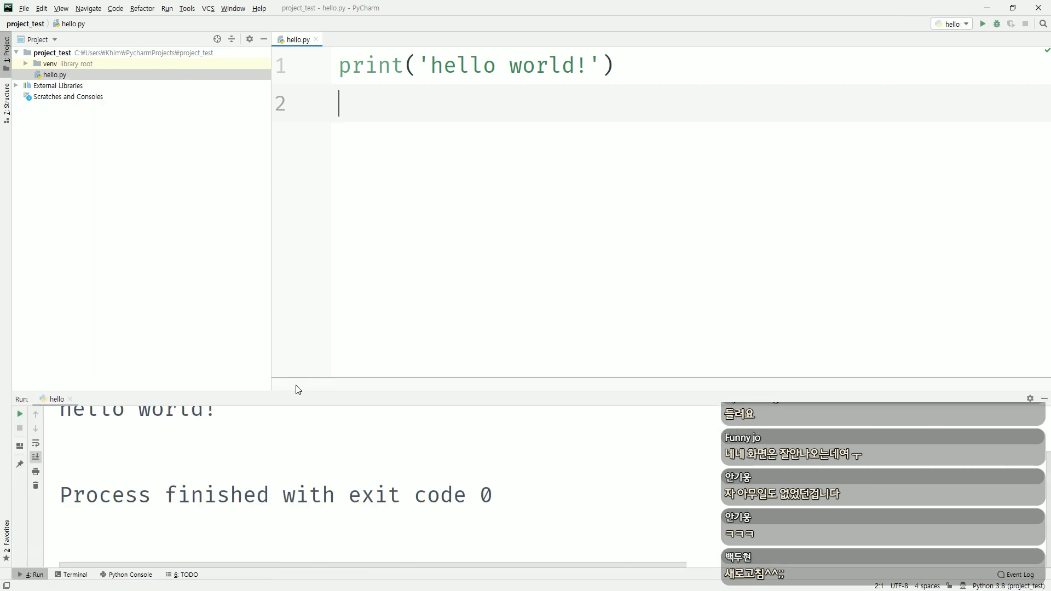
{"action": "left_click_drag", "start_coordinate": [297, 389], "coordinate": [296, 335]}
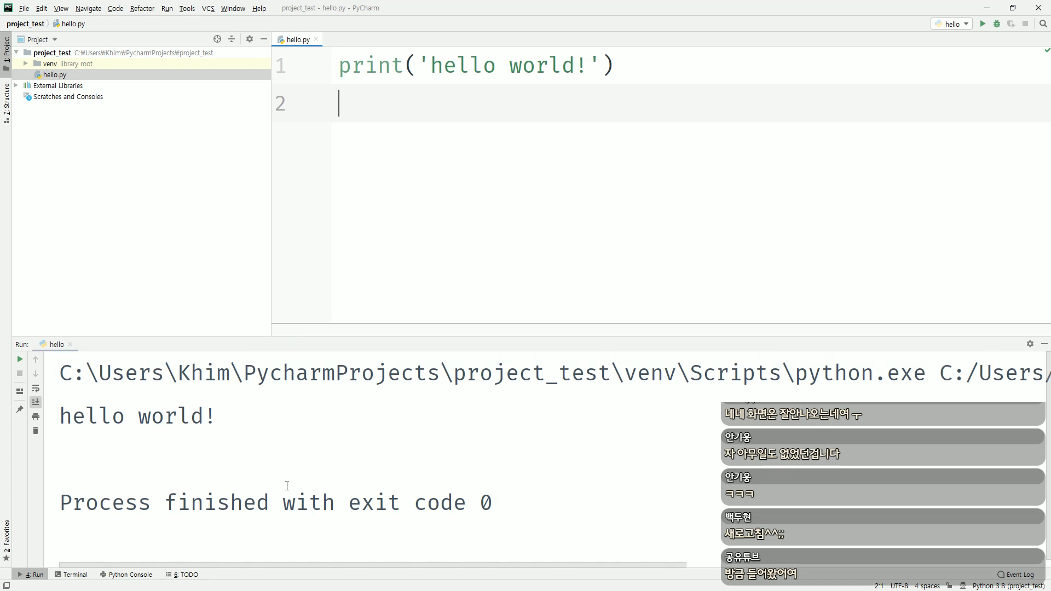
{"action": "triple_click", "coordinate": [166, 419]}
{"action": "left_click", "coordinate": [263, 432]}
{"action": "left_click", "coordinate": [414, 101]}
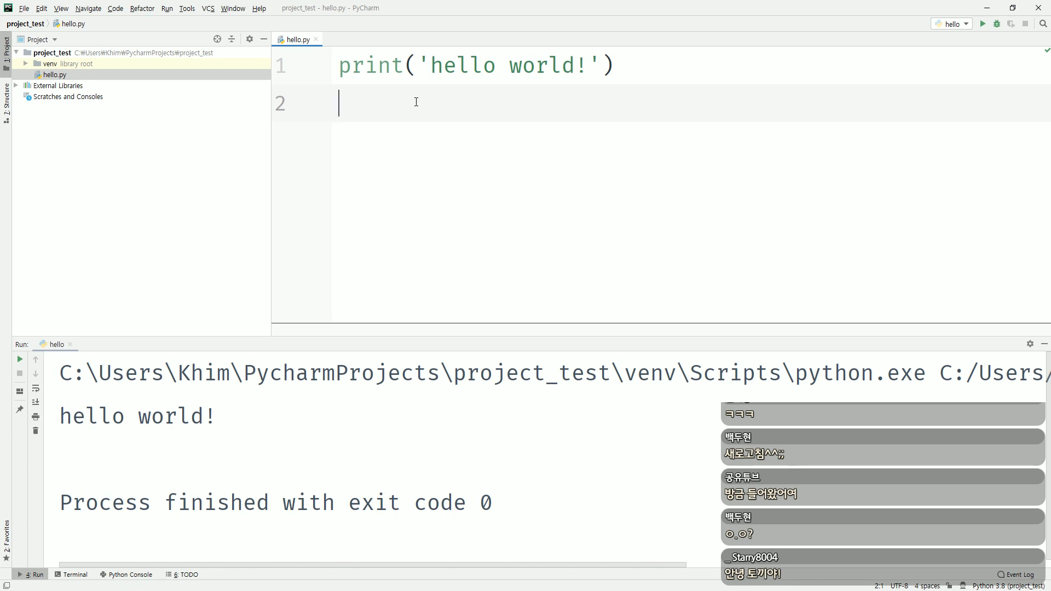
{"action": "left_click", "coordinate": [981, 24]}
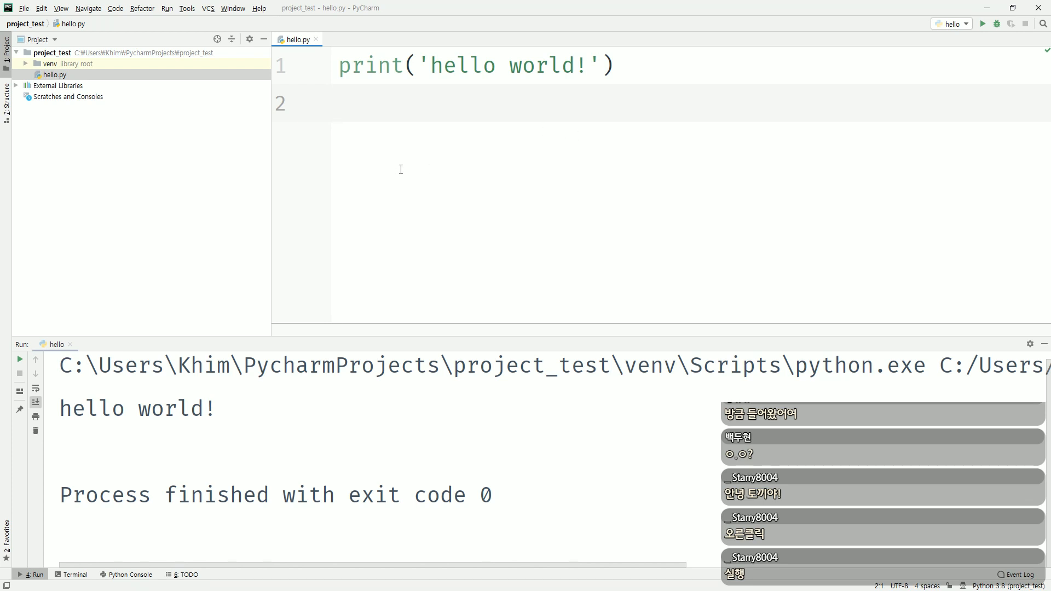
- Replace all the code in hello.py with import antigravity
{"action": "key", "text": "ctrl+a"}
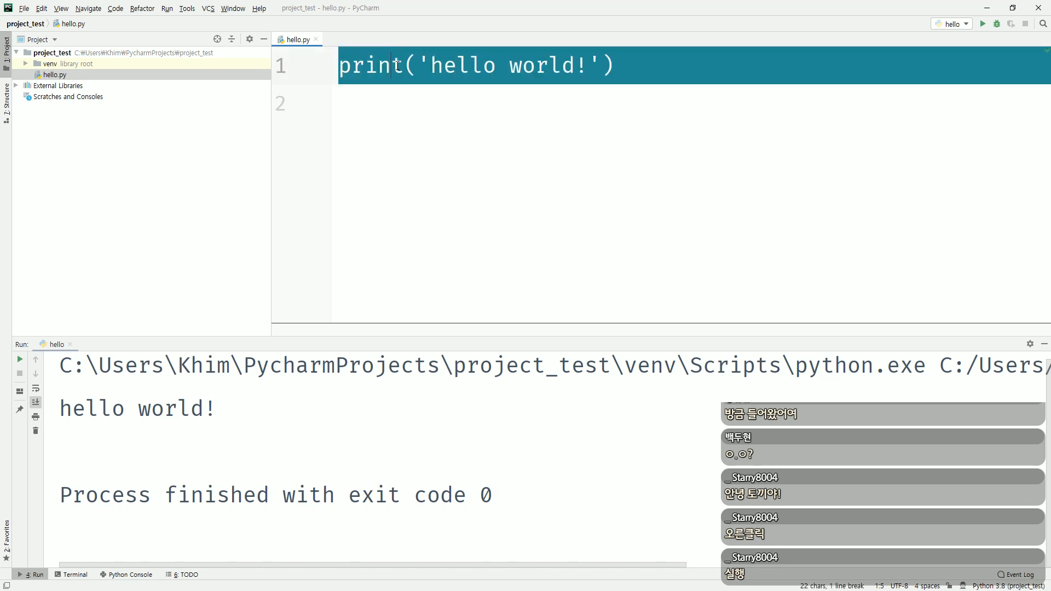
{"action": "type", "text": "impor"}
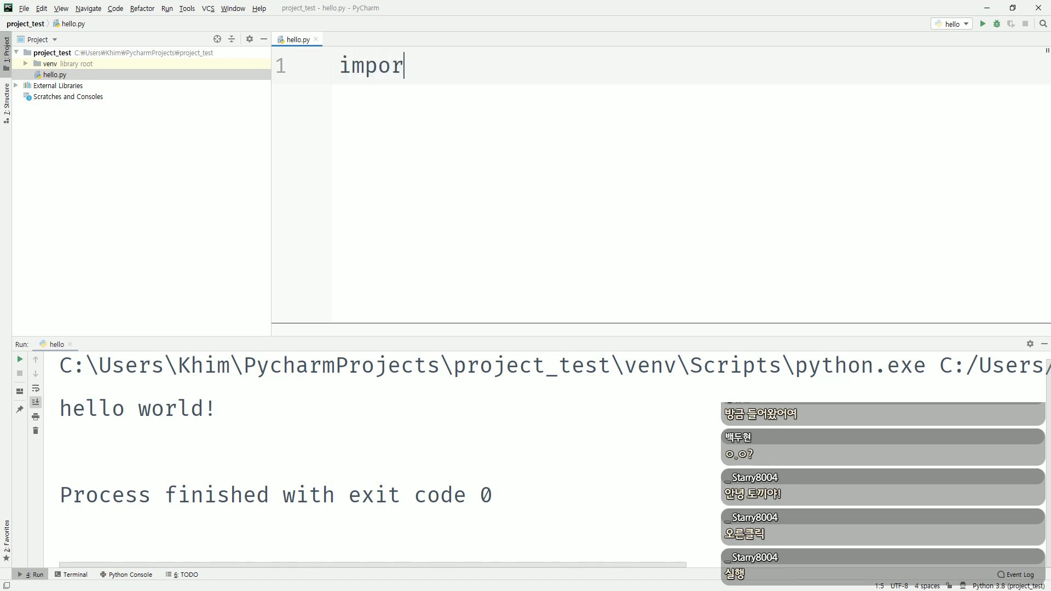
{"action": "type", "text": "t anti"}
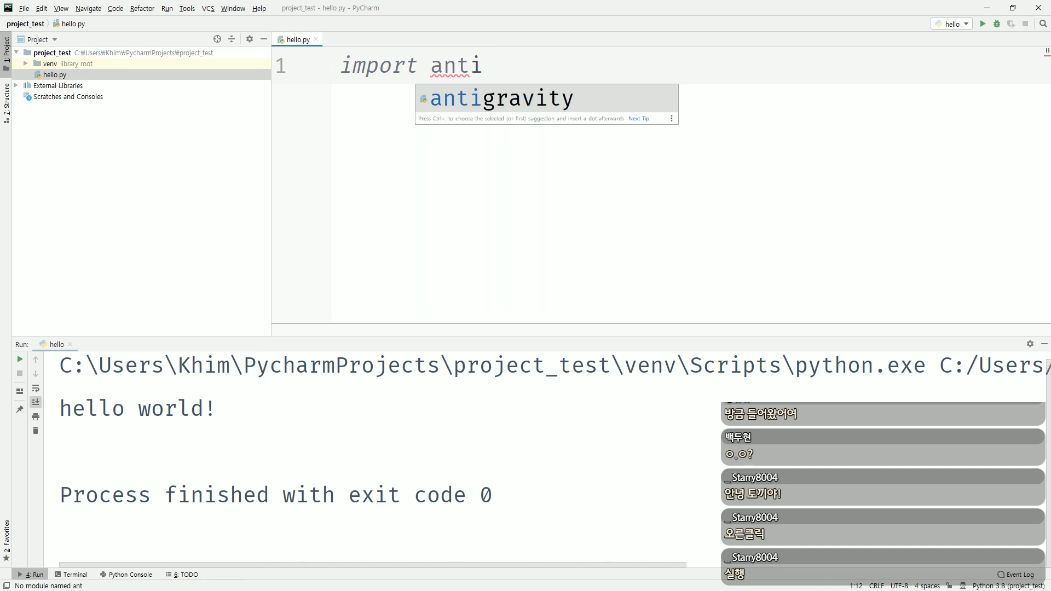
{"action": "left_click", "coordinate": [523, 107]}
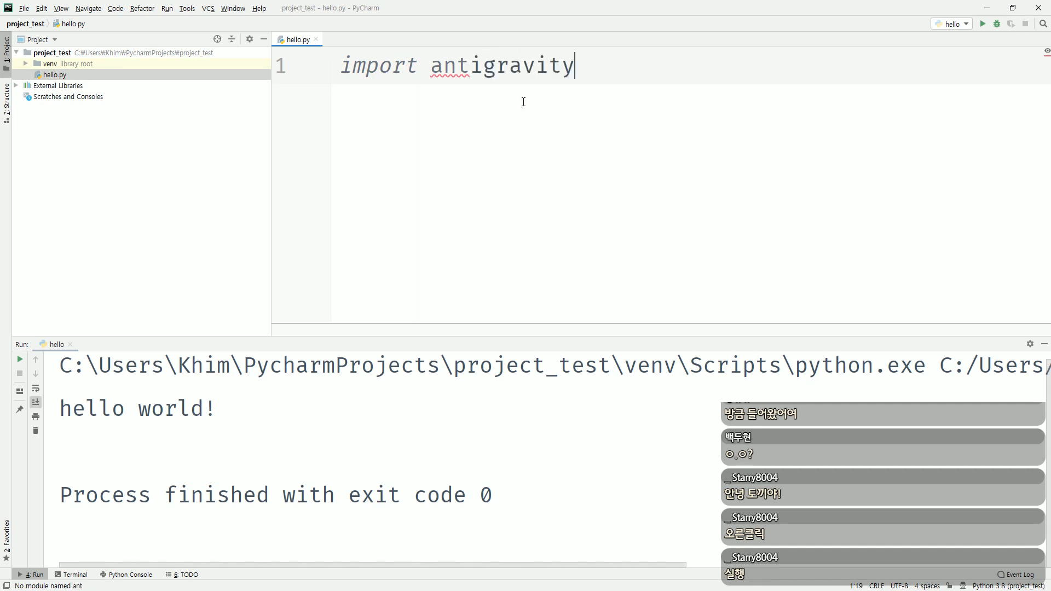
- Run the antigravity script and look through the web comic page it opens
{"action": "left_click", "coordinate": [984, 23]}
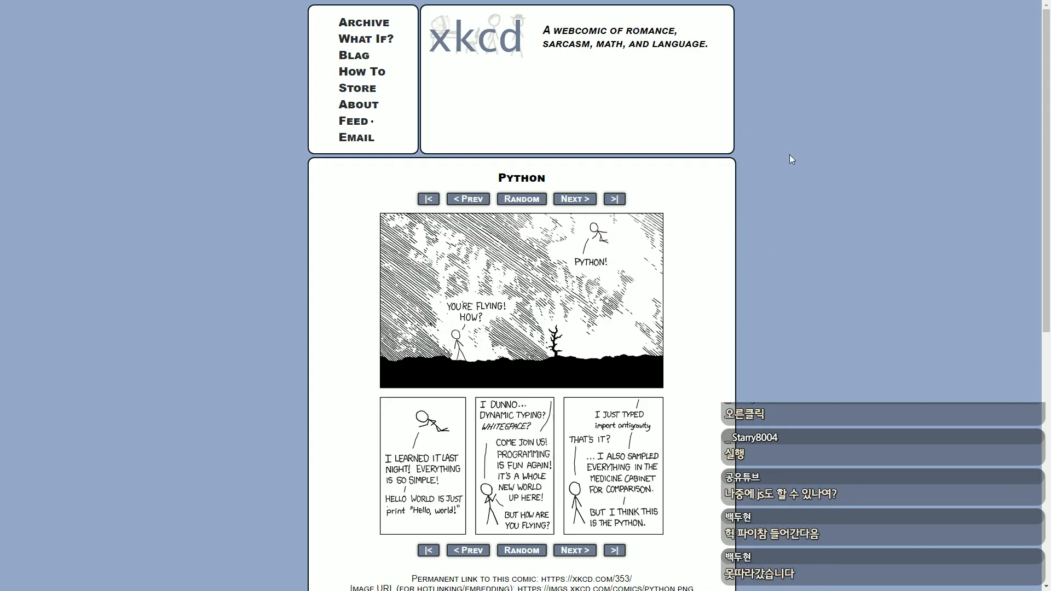
{"action": "middle_click", "coordinate": [791, 181]}
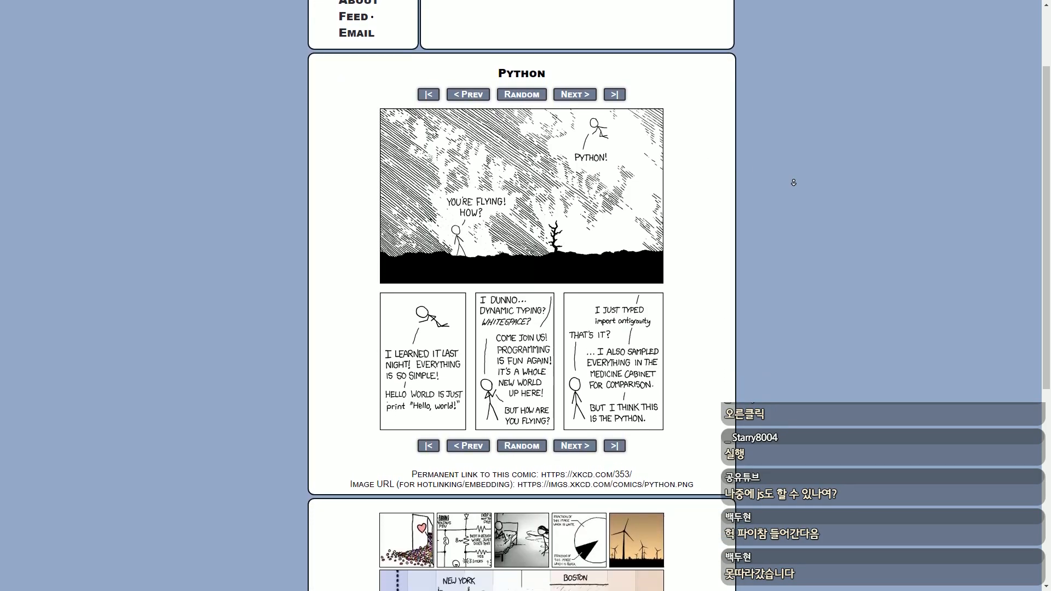
{"action": "middle_click", "coordinate": [793, 183]}
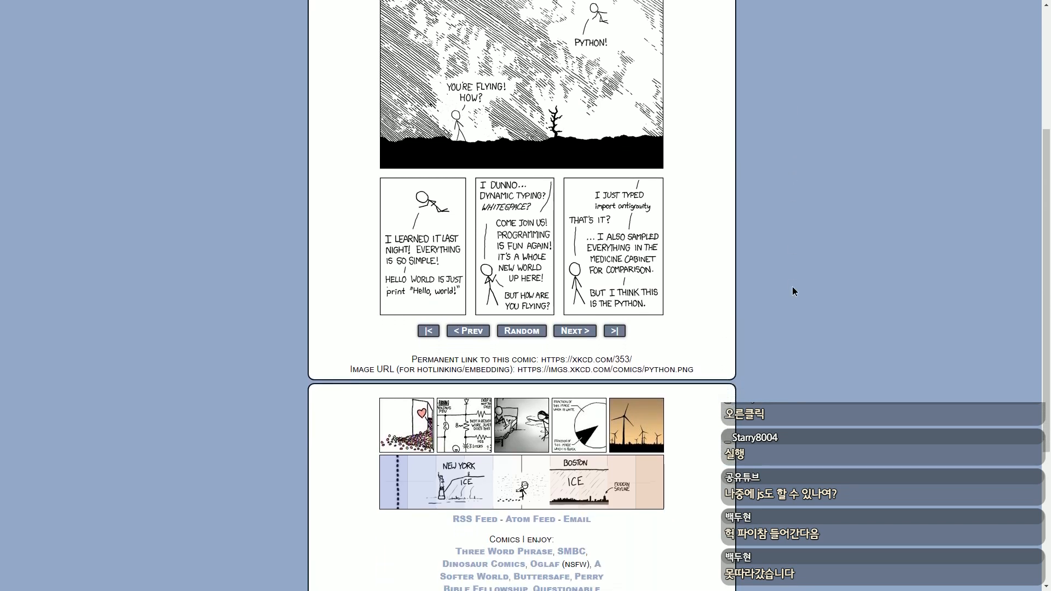
- Return to PyCharm from the comic page and change the module imported in hello.py to this
{"action": "scroll", "coordinate": [792, 274], "scroll_direction": "up", "scroll_amount": 4}
{"action": "middle_click", "coordinate": [755, 221]}
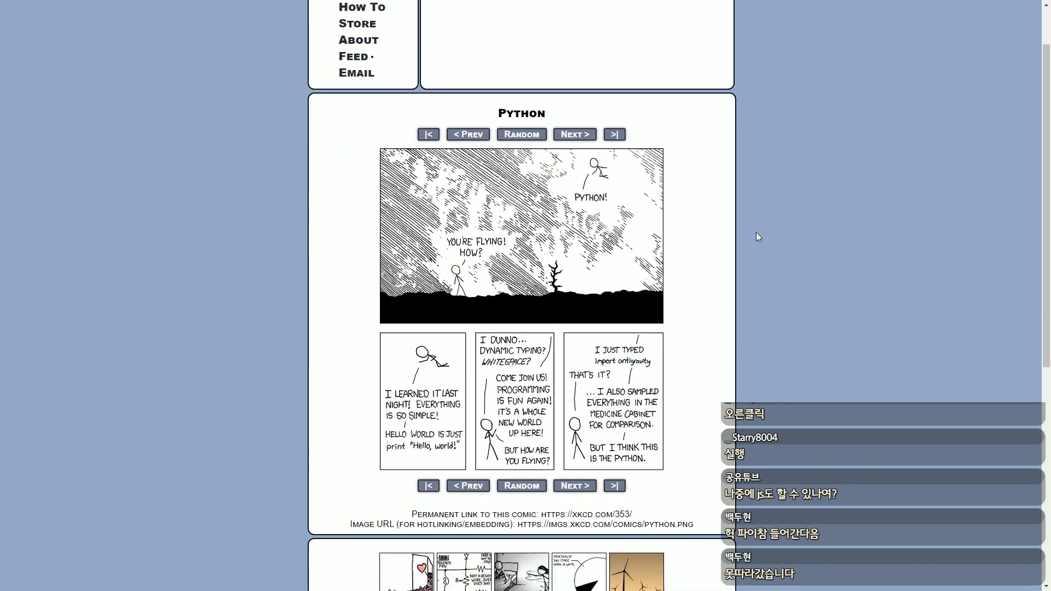
{"action": "key", "text": "alt+Tab"}
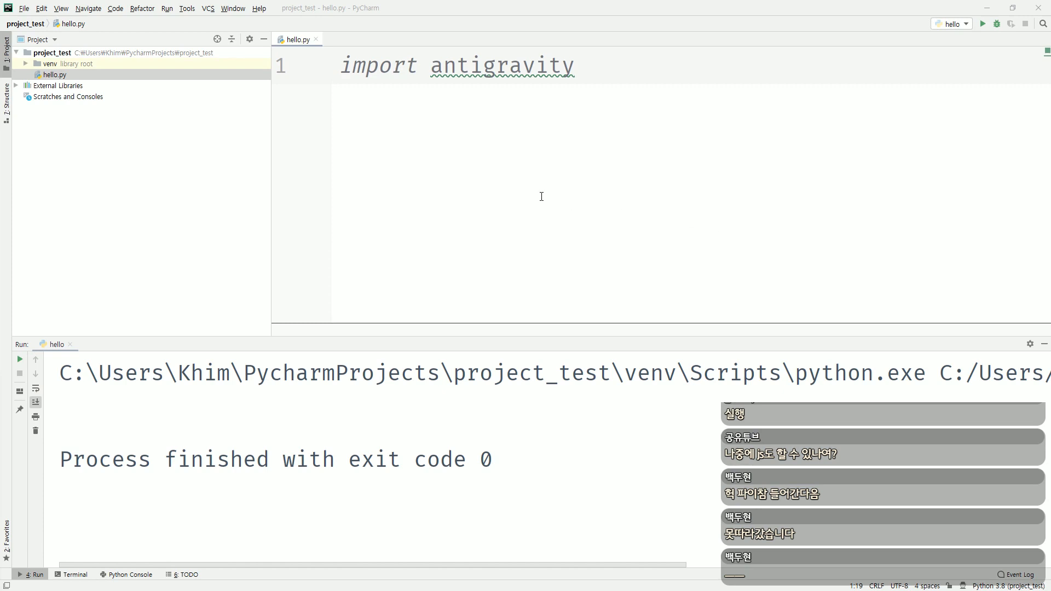
{"action": "double_click", "coordinate": [509, 70]}
{"action": "mouse_move", "coordinate": [509, 71]}
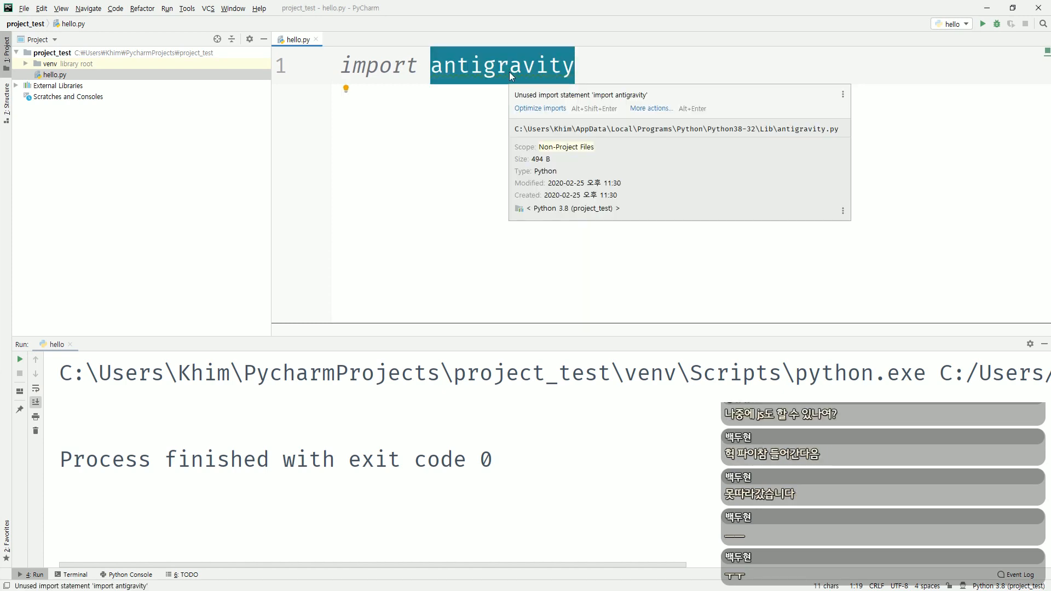
{"action": "type", "text": "this"}
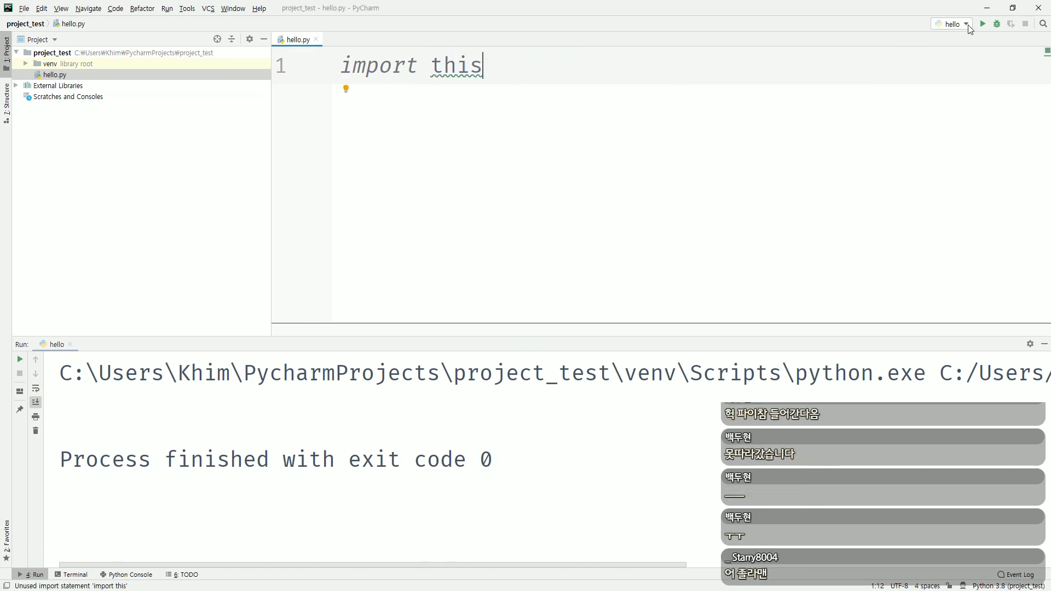
- Run the import this script and read through its output from beginning to end
{"action": "left_click", "coordinate": [982, 24]}
{"action": "scroll", "coordinate": [332, 457], "scroll_direction": "up", "scroll_amount": 5}
{"action": "scroll", "coordinate": [332, 457], "scroll_direction": "up", "scroll_amount": 3}
{"action": "left_click", "coordinate": [289, 459]}
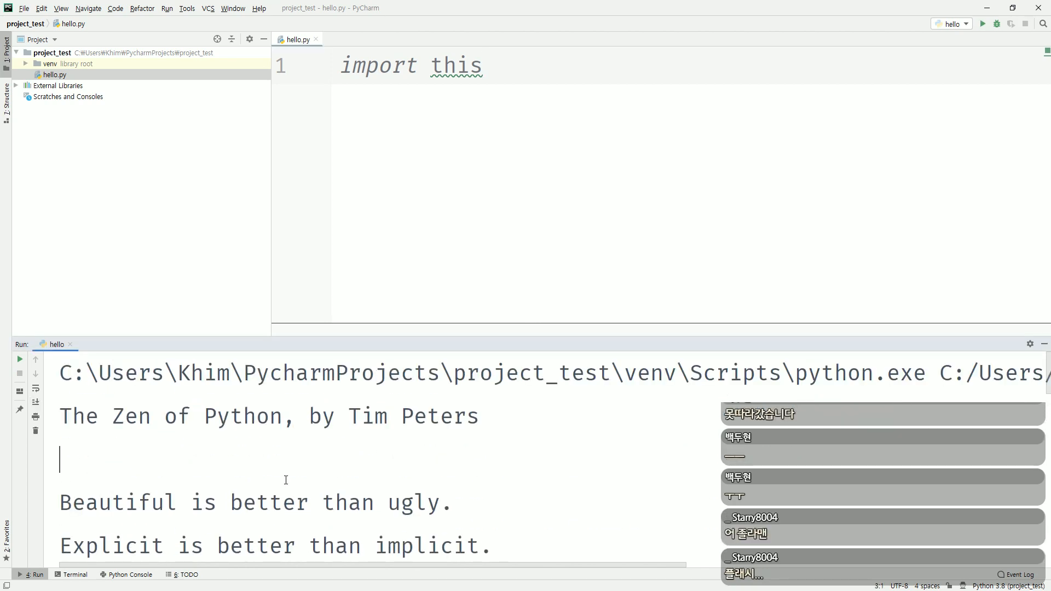
{"action": "left_click", "coordinate": [204, 503]}
{"action": "scroll", "coordinate": [204, 502], "scroll_direction": "down", "scroll_amount": 1}
{"action": "scroll", "coordinate": [204, 372], "scroll_direction": "down", "scroll_amount": 1}
{"action": "scroll", "coordinate": [254, 405], "scroll_direction": "down", "scroll_amount": 4}
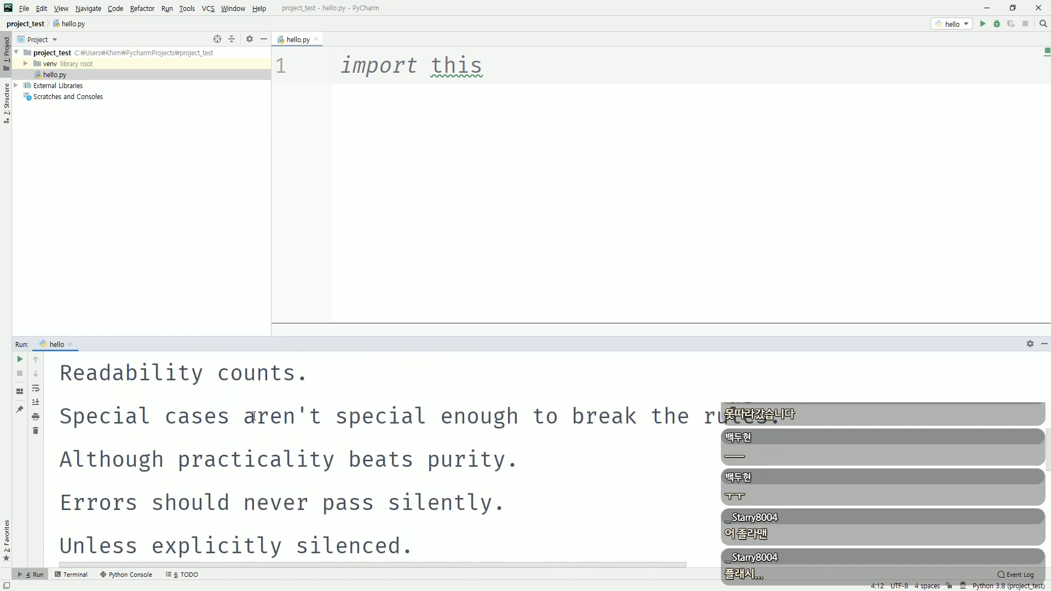
{"action": "scroll", "coordinate": [248, 445], "scroll_direction": "up", "scroll_amount": 7}
{"action": "scroll", "coordinate": [241, 499], "scroll_direction": "down", "scroll_amount": 7}
- Replace all the code in hello.py with import random, followed by a new line
{"action": "left_click", "coordinate": [426, 111]}
{"action": "key", "text": "ctrl+a"}
{"action": "key", "text": "BackSpace"}
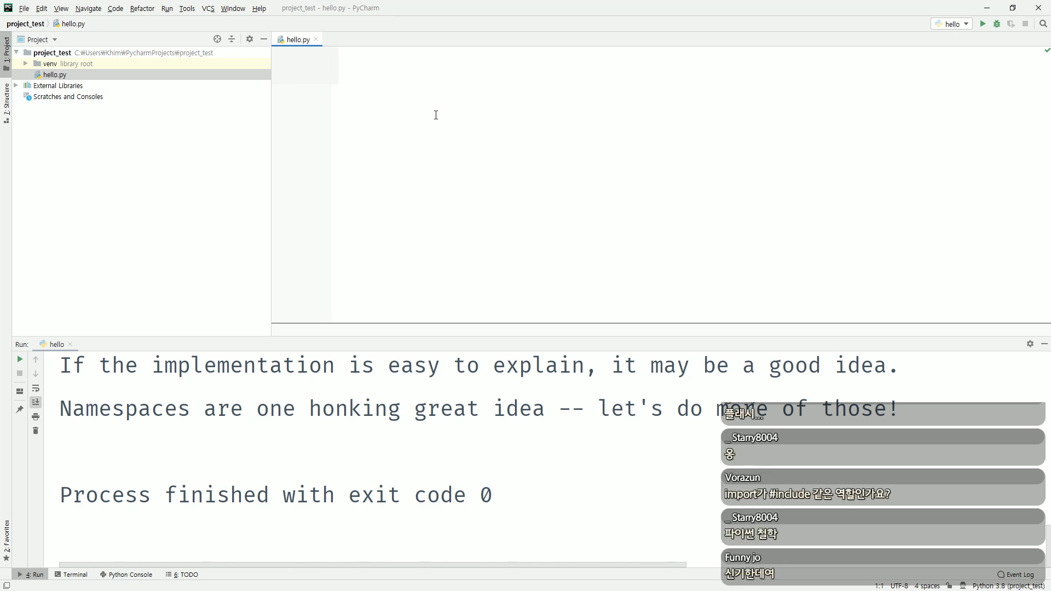
{"action": "type", "text": "import random"}
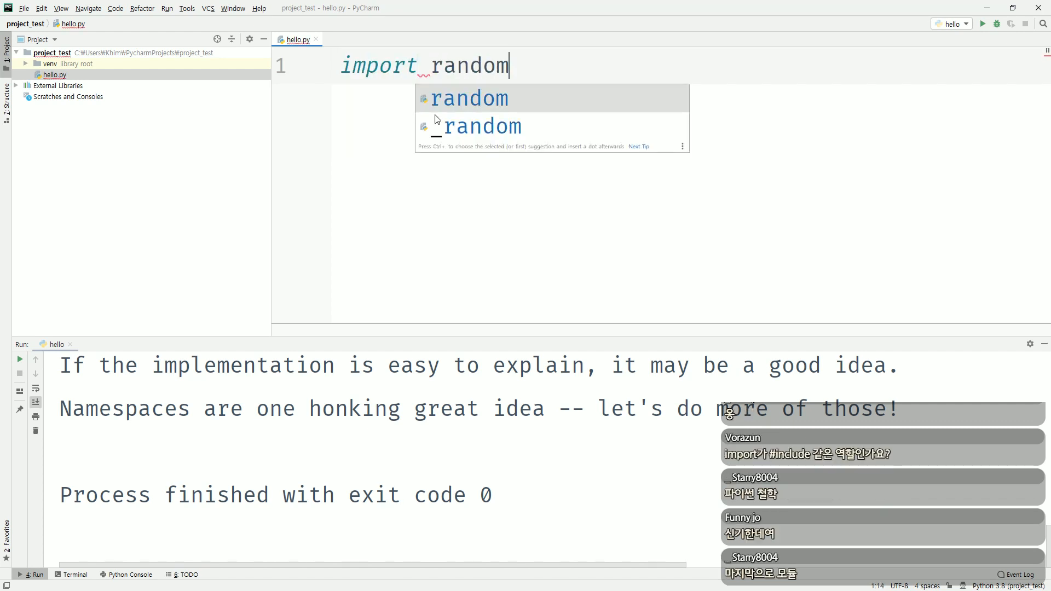
{"action": "key", "text": "Escape"}
{"action": "key", "text": "Return"}
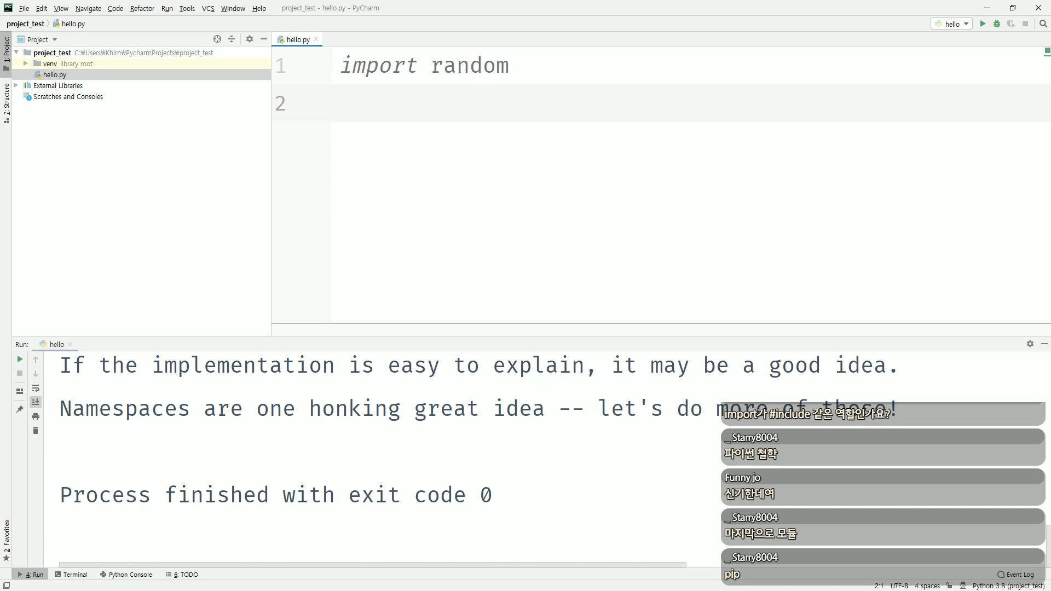
- Change the imported module to pandas and add an empty line below the import
{"action": "key", "text": "BackSpace"}
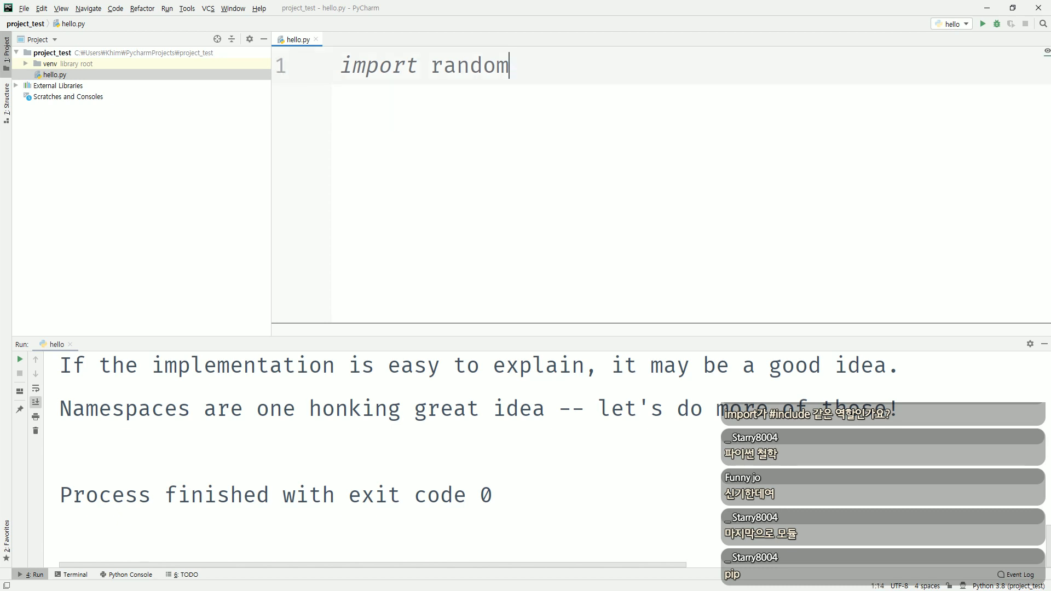
{"action": "key", "text": "ctrl+BackSpace"}
{"action": "type", "text": "pandas"}
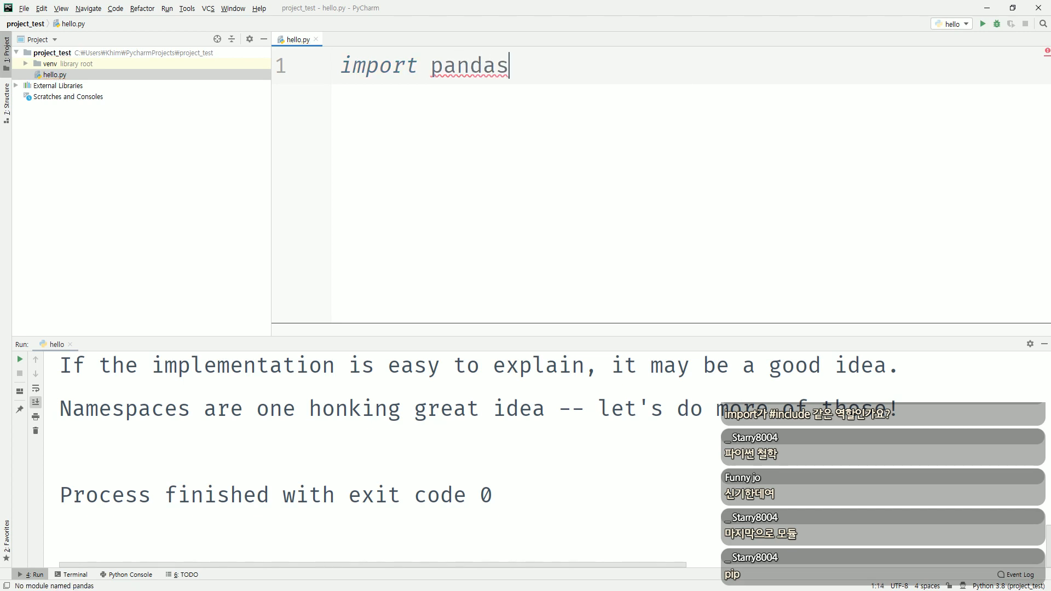
{"action": "key", "text": "Return"}
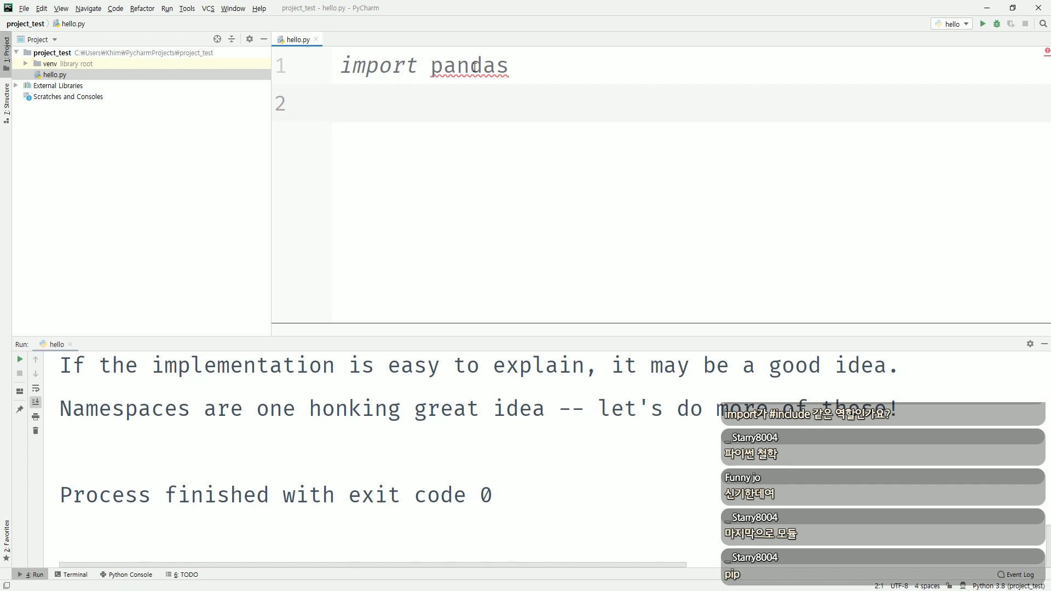
- Run the import pandas script and examine the traceback in its output
{"action": "mouse_move", "coordinate": [475, 67]}
{"action": "left_click", "coordinate": [982, 24]}
{"action": "scroll", "coordinate": [208, 438], "scroll_direction": "up", "scroll_amount": 3}
{"action": "scroll", "coordinate": [193, 435], "scroll_direction": "down", "scroll_amount": 3}
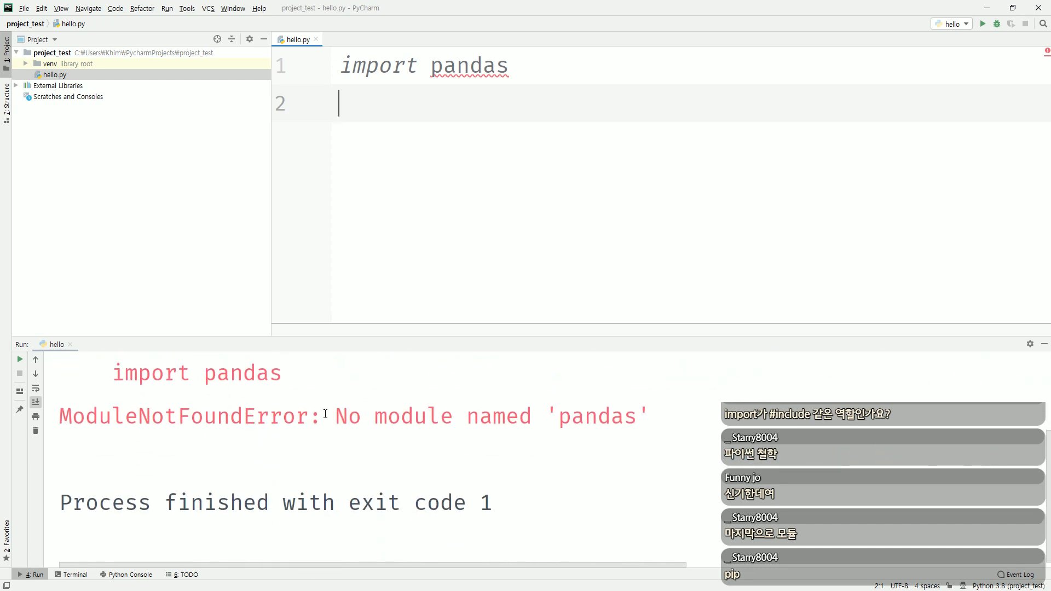
{"action": "scroll", "coordinate": [394, 436], "scroll_direction": "up", "scroll_amount": 3}
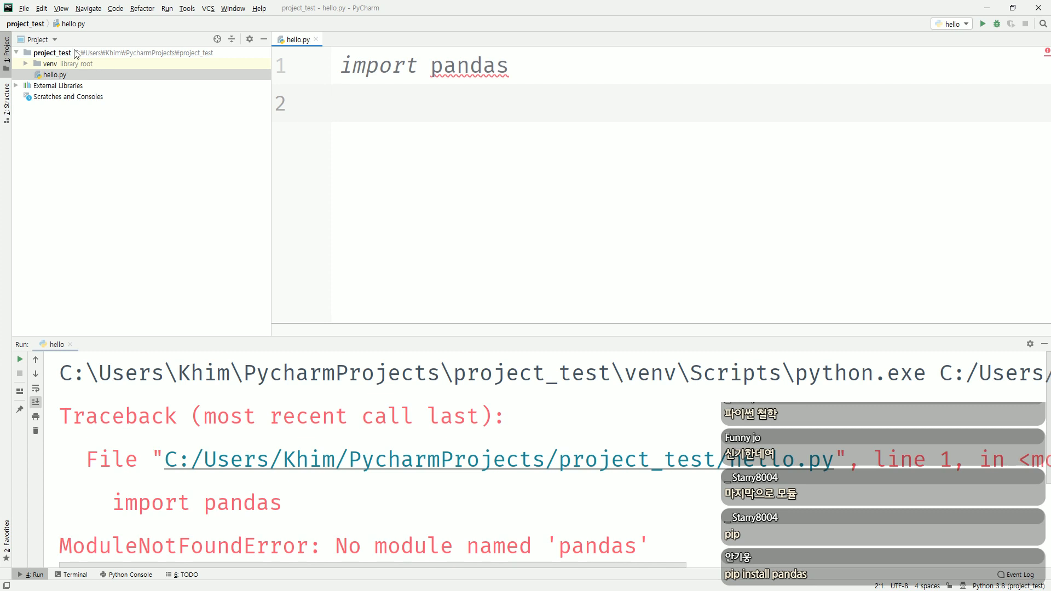
- Open the list of available packages for project_test's Python interpreter and browse it
{"action": "left_click", "coordinate": [24, 8]}
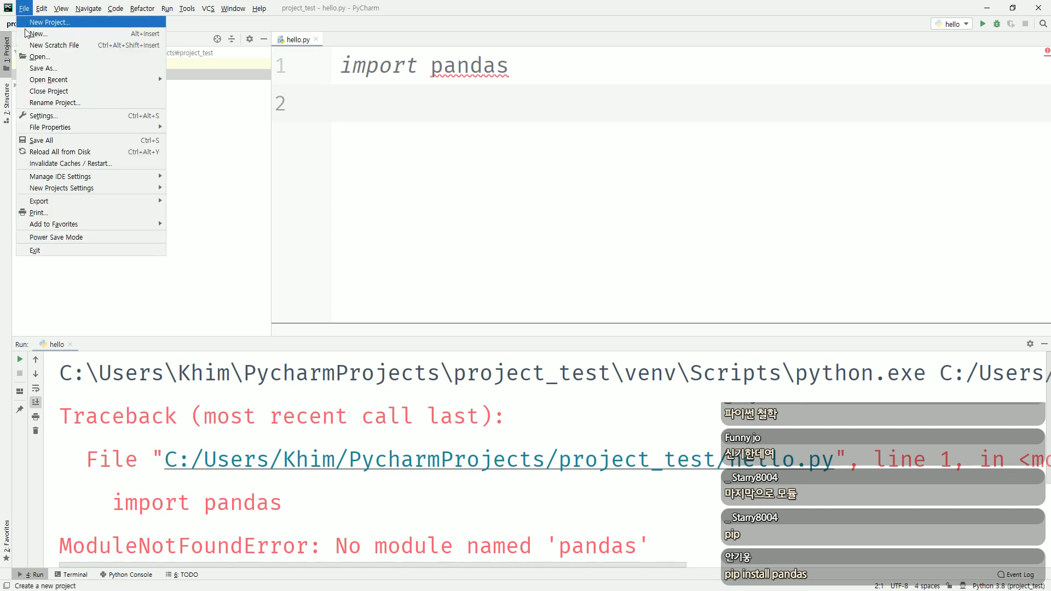
{"action": "left_click", "coordinate": [55, 116]}
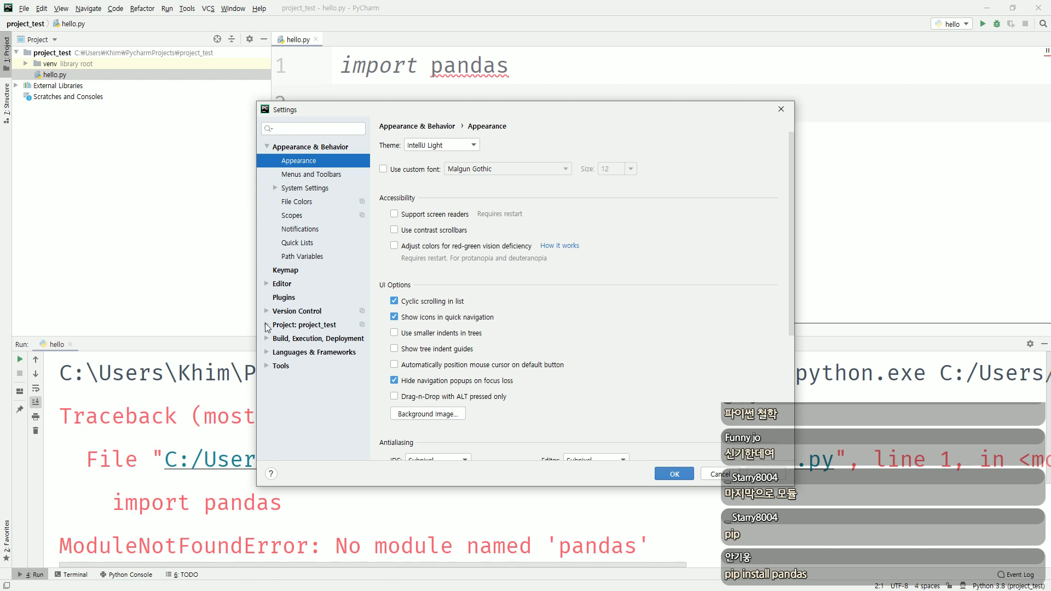
{"action": "left_click", "coordinate": [267, 325]}
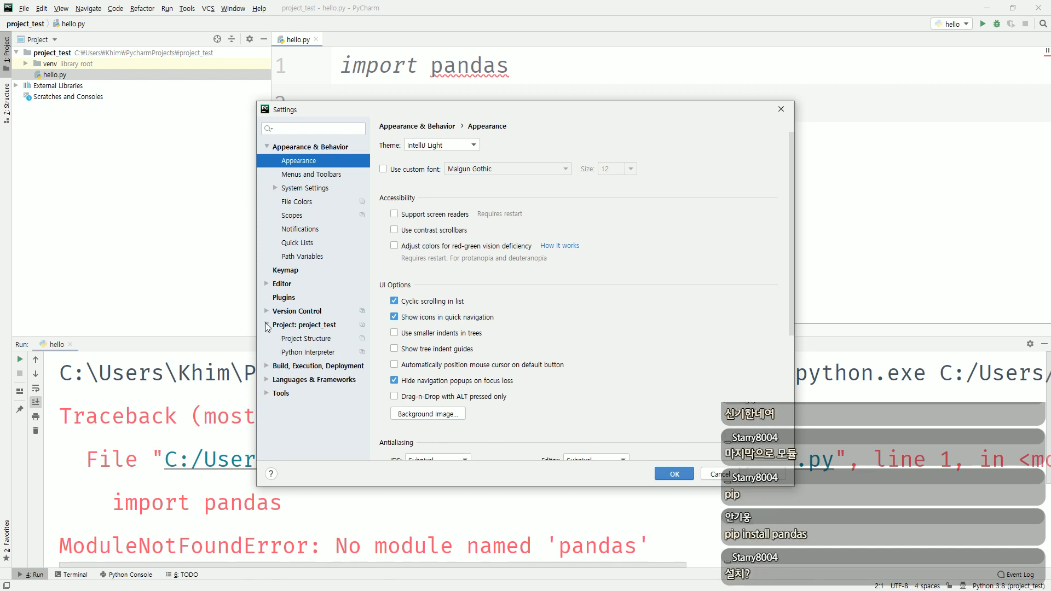
{"action": "left_click", "coordinate": [301, 354]}
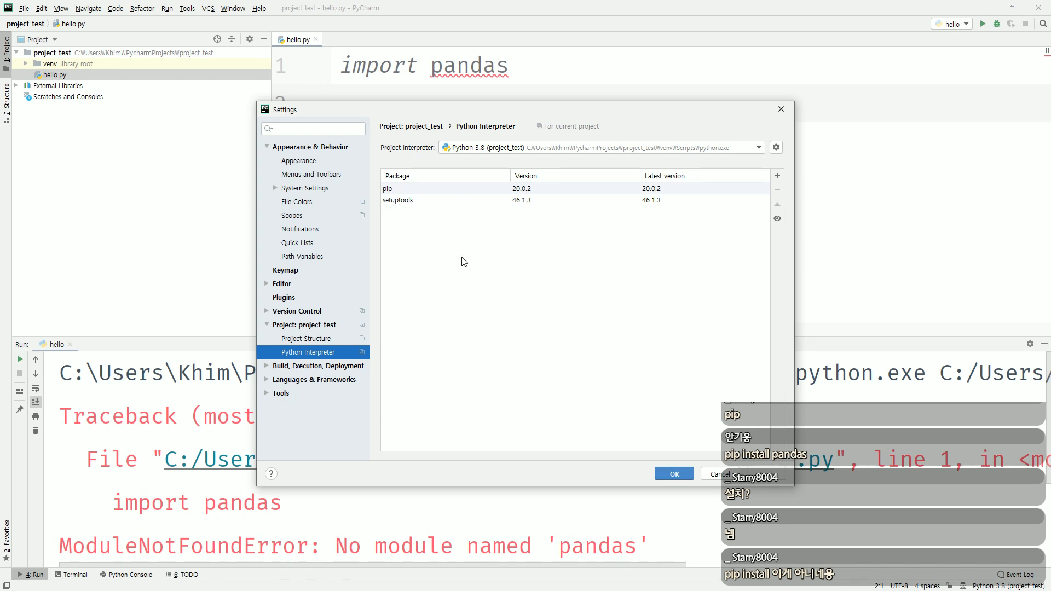
{"action": "left_click", "coordinate": [777, 177]}
{"action": "scroll", "coordinate": [350, 273], "scroll_direction": "down", "scroll_amount": 8}
{"action": "scroll", "coordinate": [341, 349], "scroll_direction": "up", "scroll_amount": 4}
{"action": "scroll", "coordinate": [342, 349], "scroll_direction": "up", "scroll_amount": 4}
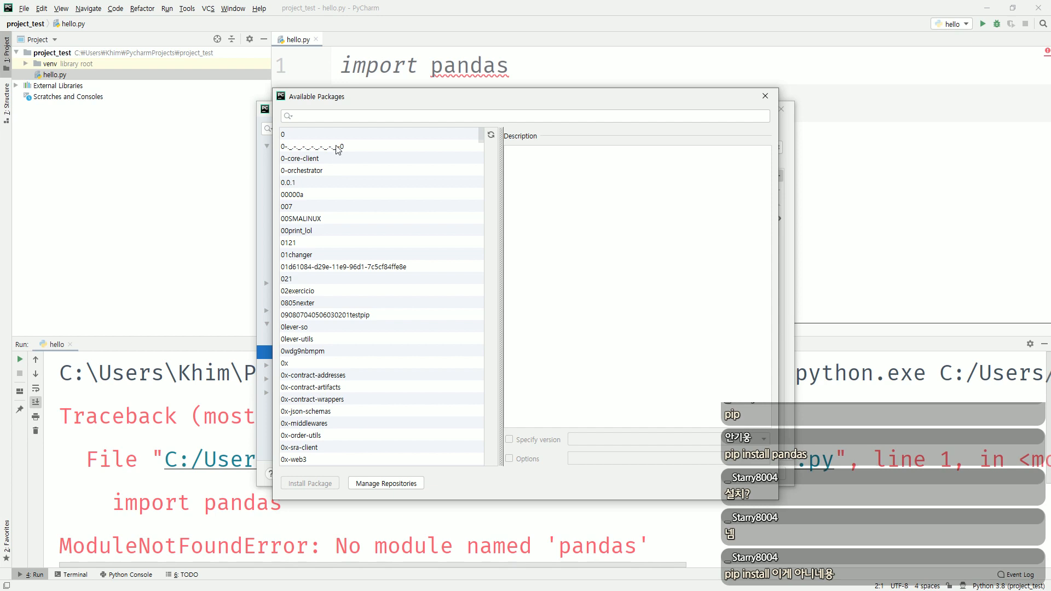
- Find and install the pandas package, check the installed packages, and accept the settings
{"action": "left_click", "coordinate": [344, 116]}
{"action": "type", "text": "pandas"}
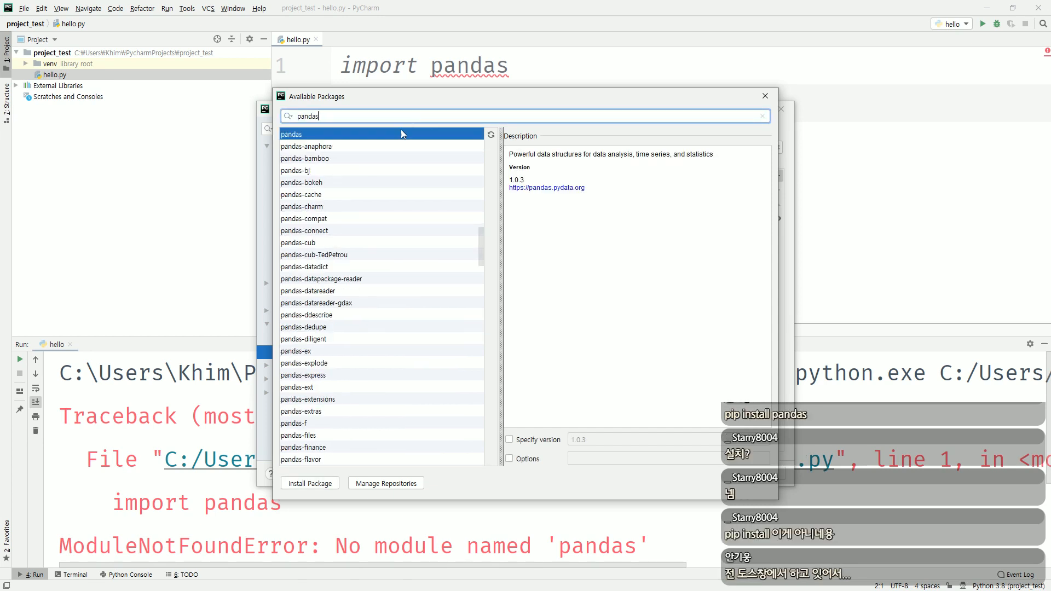
{"action": "left_click", "coordinate": [401, 134]}
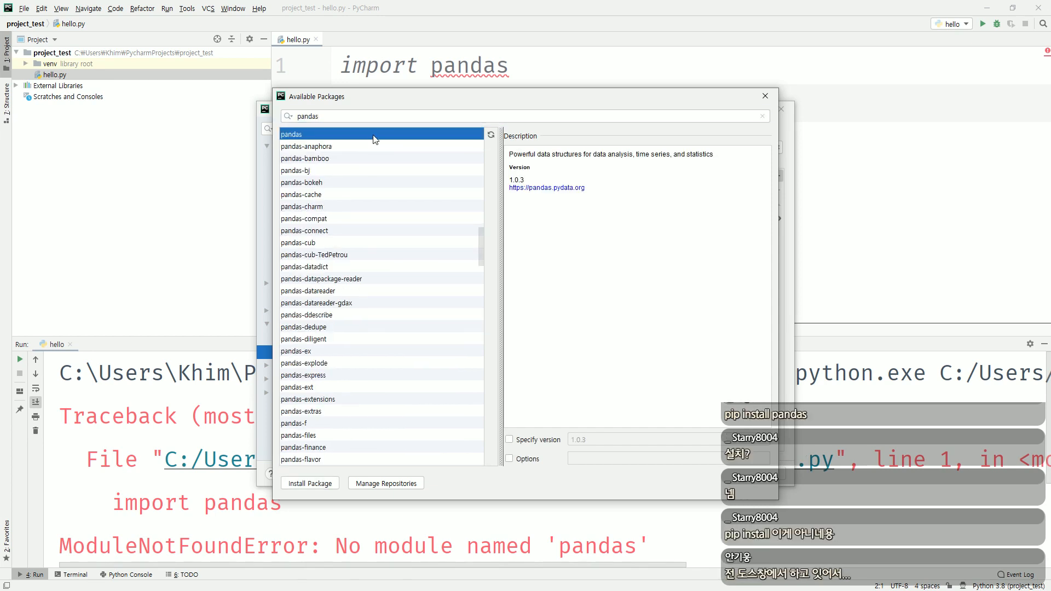
{"action": "left_click", "coordinate": [309, 484]}
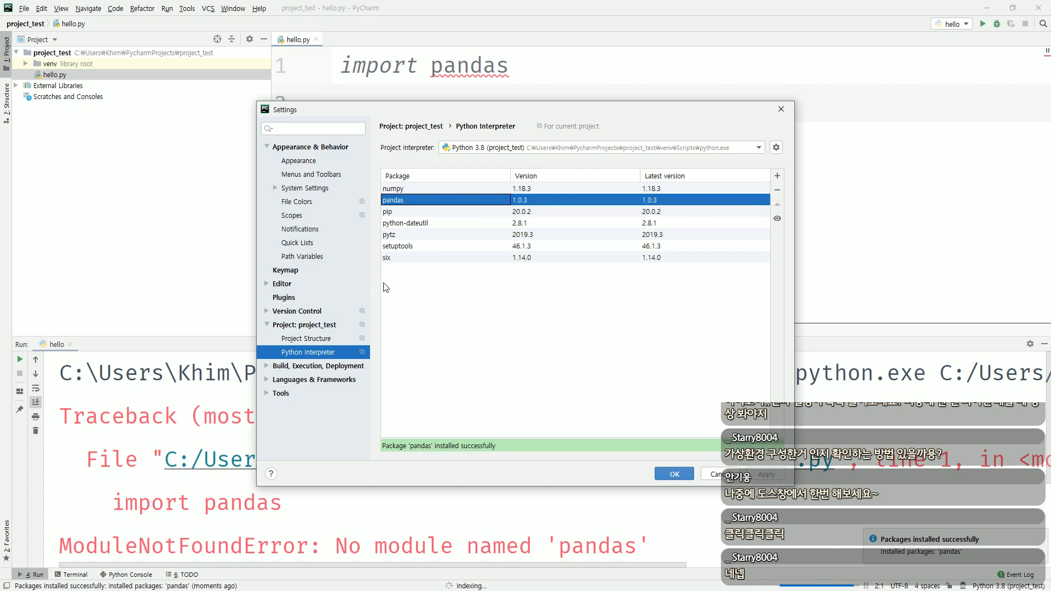
{"action": "left_click", "coordinate": [399, 189]}
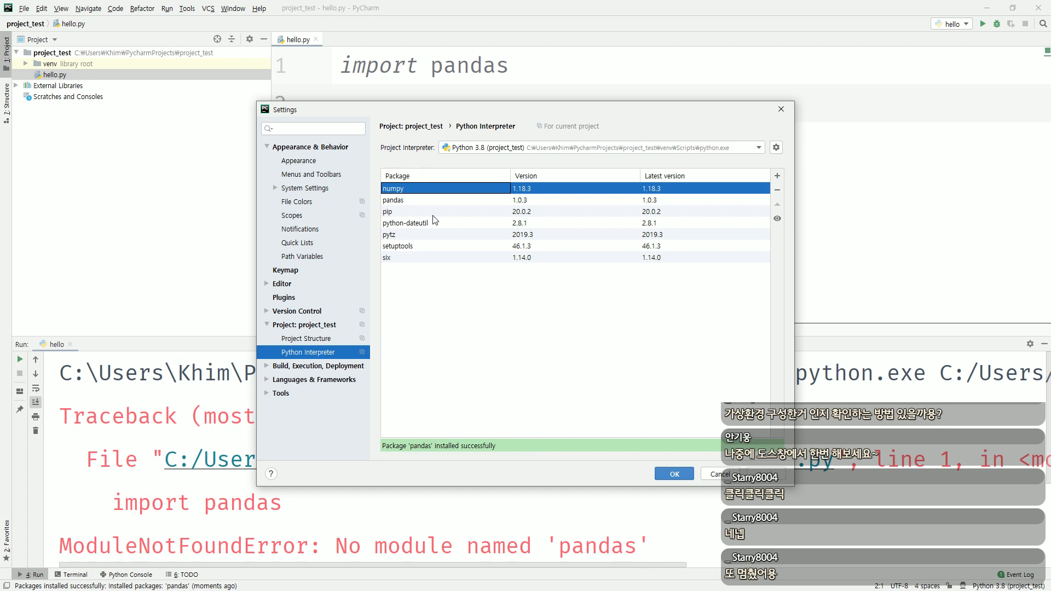
{"action": "left_click", "coordinate": [677, 477]}
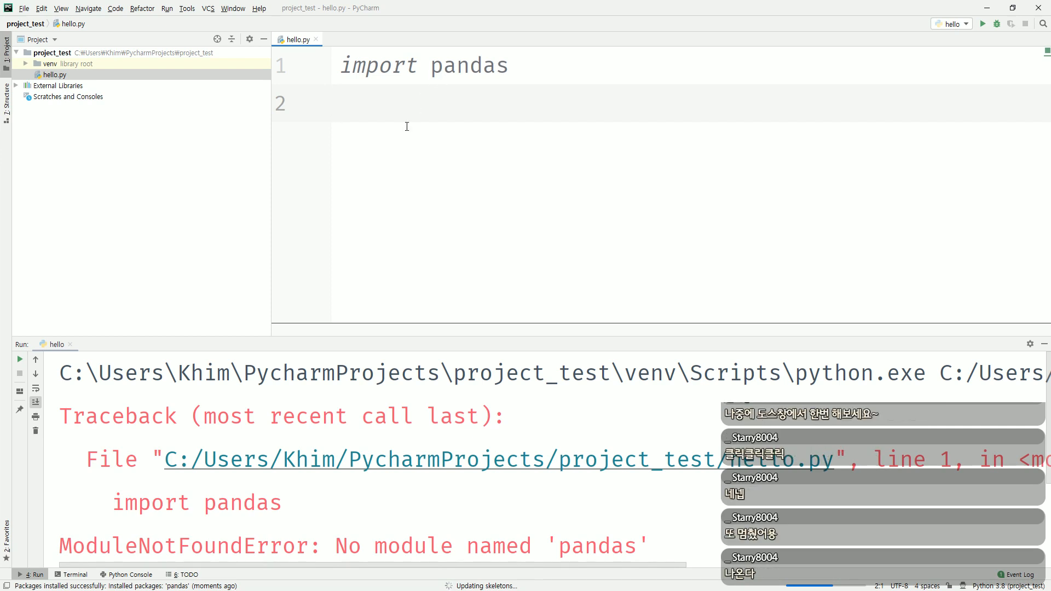
- Write print(pandas.Series([1, 2, 3])) on line 2 of hello.py and add an empty line below it
{"action": "type", "text": "print(pandase"}
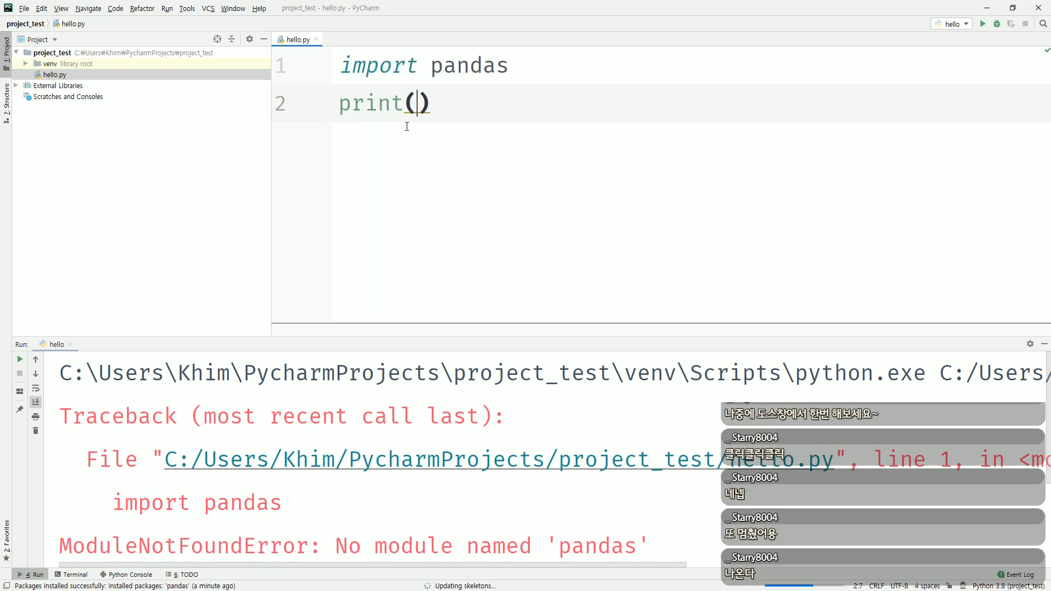
{"action": "key", "text": "BackSpace"}
{"action": "type", "text": "."}
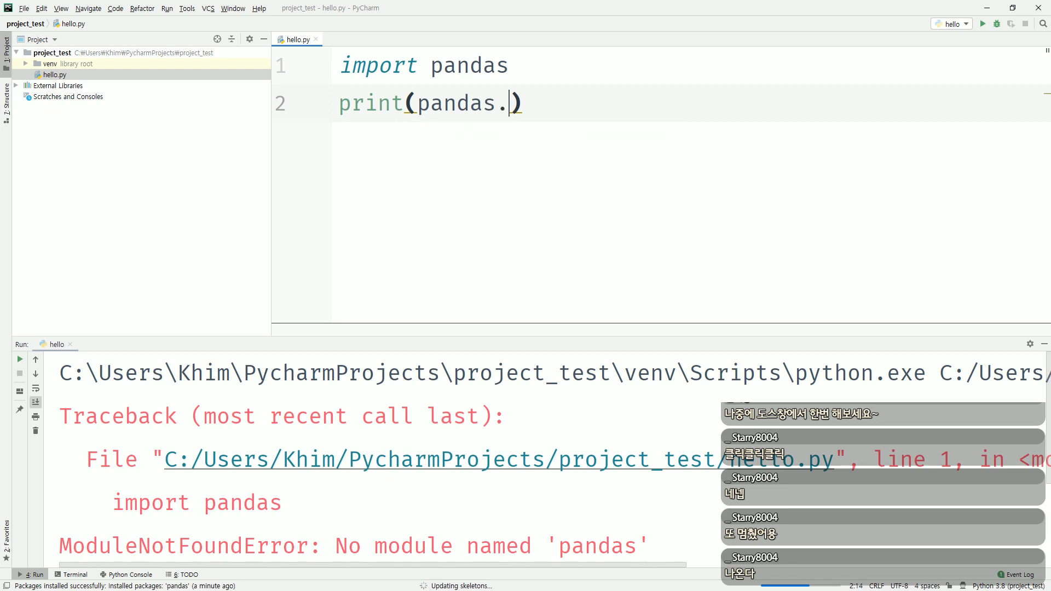
{"action": "type", "text": "Series("}
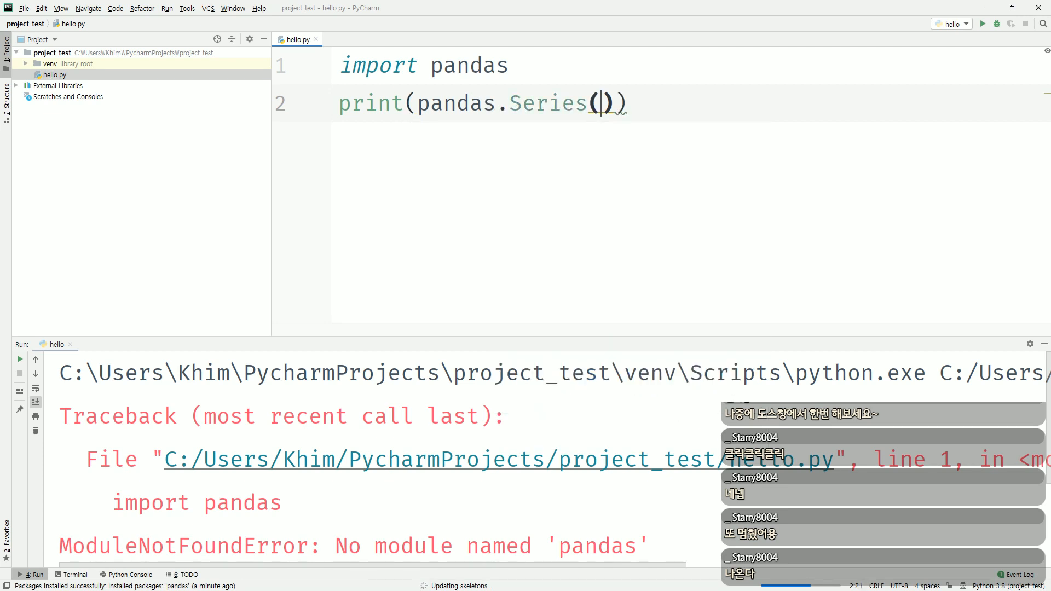
{"action": "type", "text": "[1,2 ,"}
{"action": "key", "text": "BackSpace"}
{"action": "key", "text": "BackSpace"}
{"action": "key", "text": "BackSpace"}
{"action": "type", "text": "2, 3"}
{"action": "left_click", "coordinate": [647, 150]}
{"action": "key", "text": "Return"}
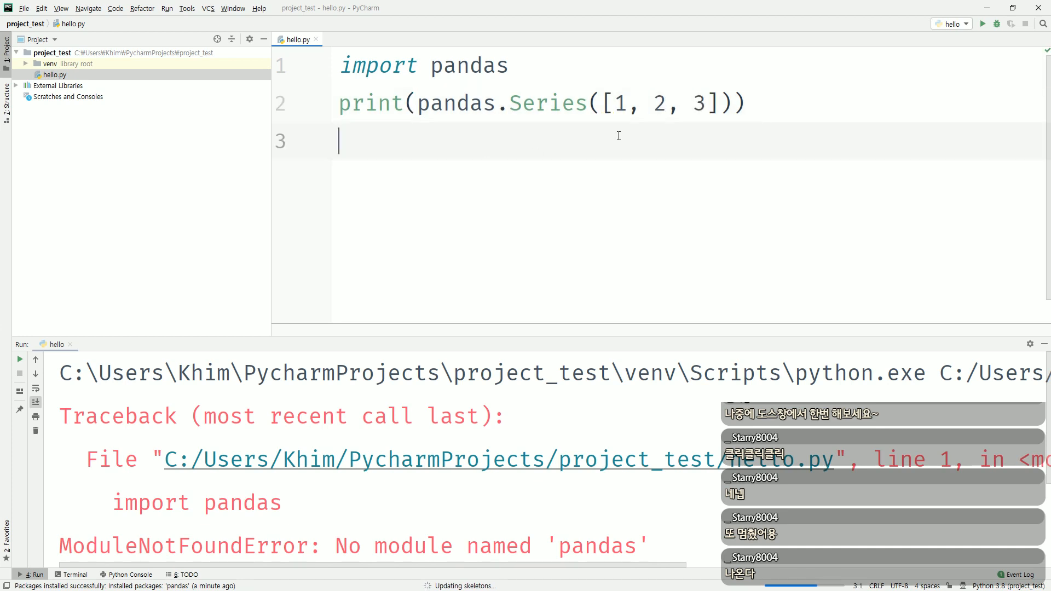
- Run the pandas Series script and view its output from the beginning
{"action": "key", "text": "shift+F10"}
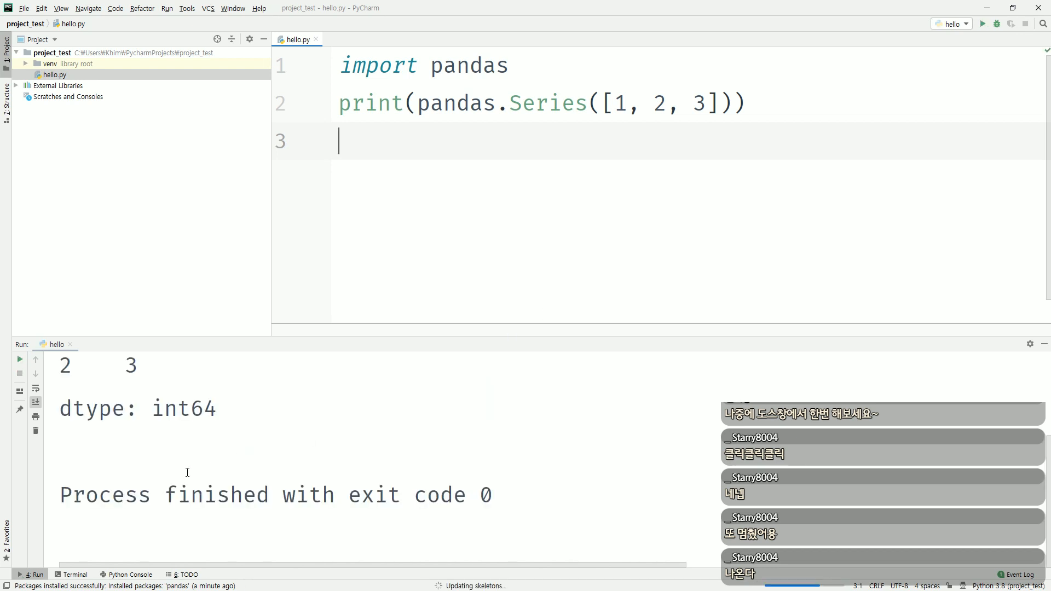
{"action": "scroll", "coordinate": [171, 496], "scroll_direction": "up", "scroll_amount": 3}
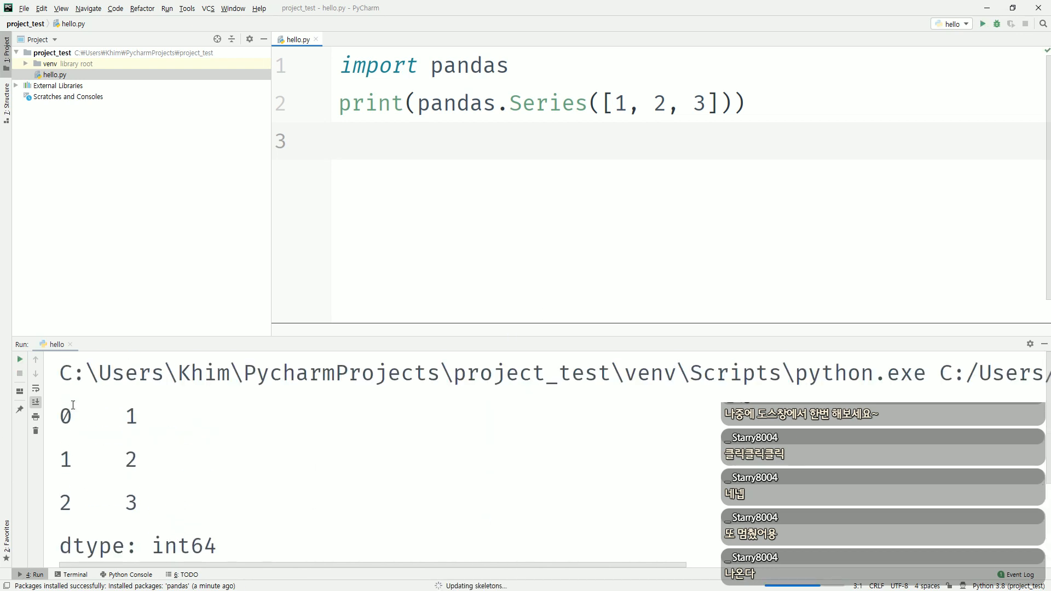